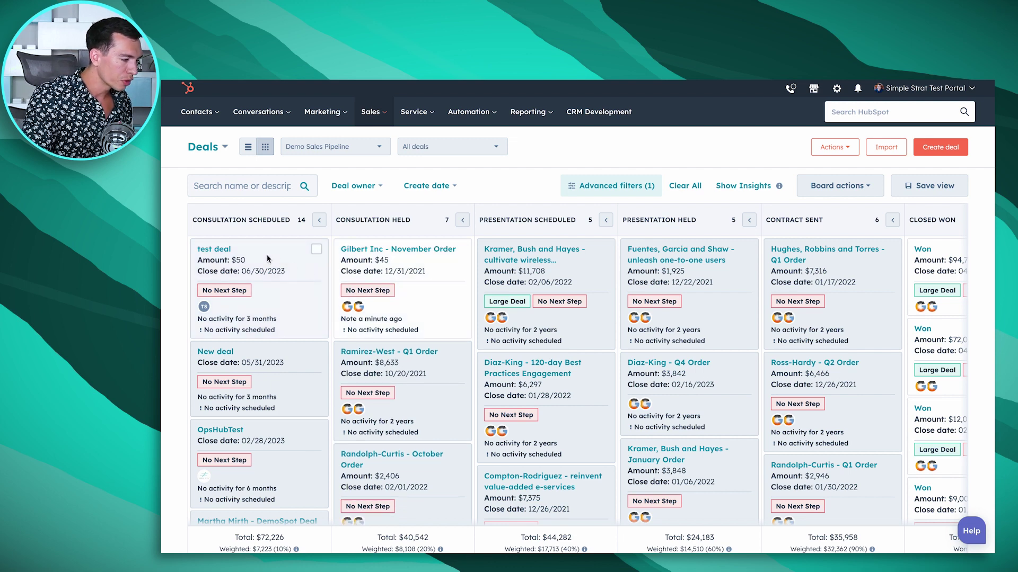
- Move the test deal card into Presentation Scheduled and begin creating a new deal
drag(267, 258, 567, 253)
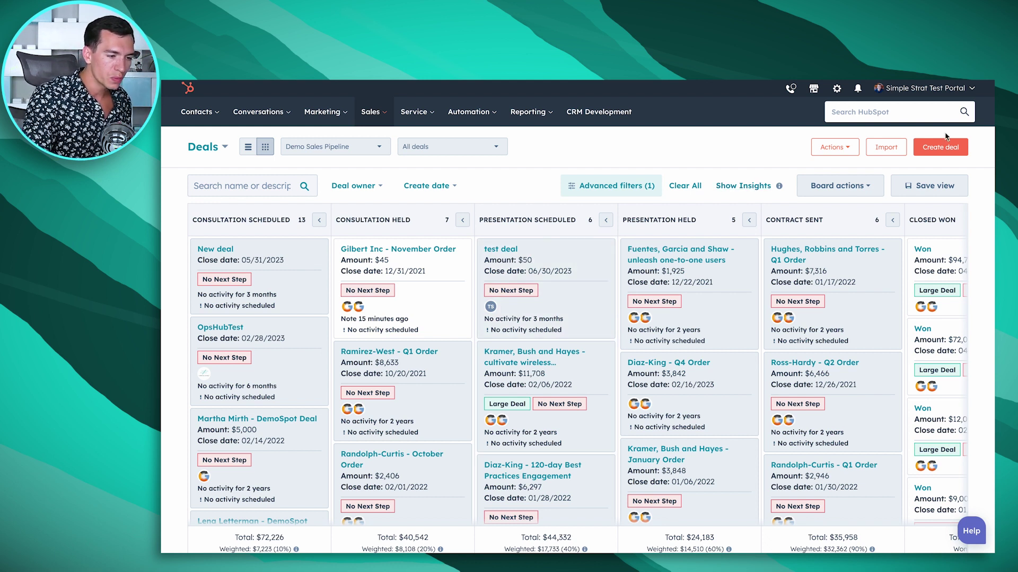
click(947, 151)
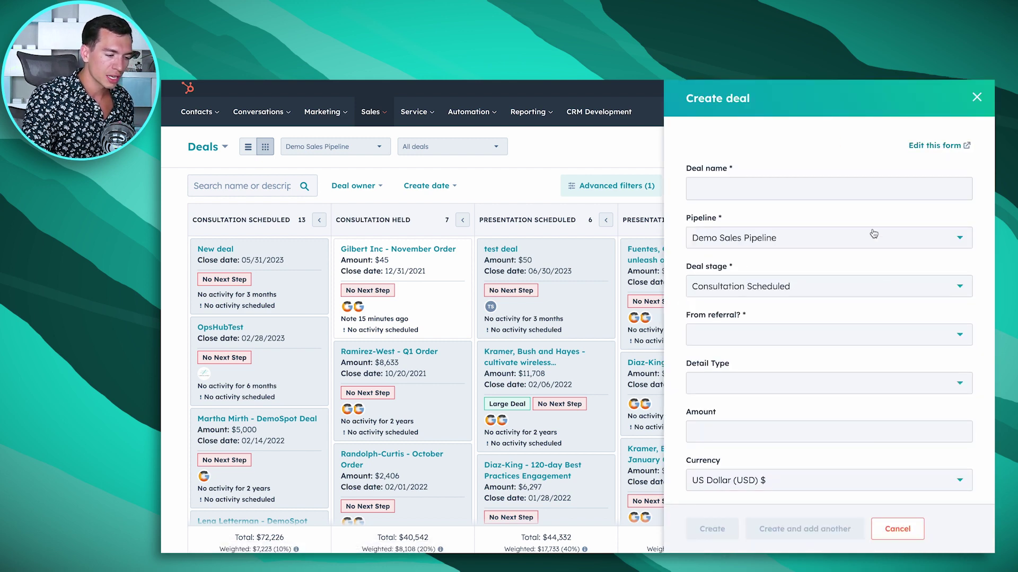
- Close the blank Create deal form without saving
scroll(854, 289, down, 4)
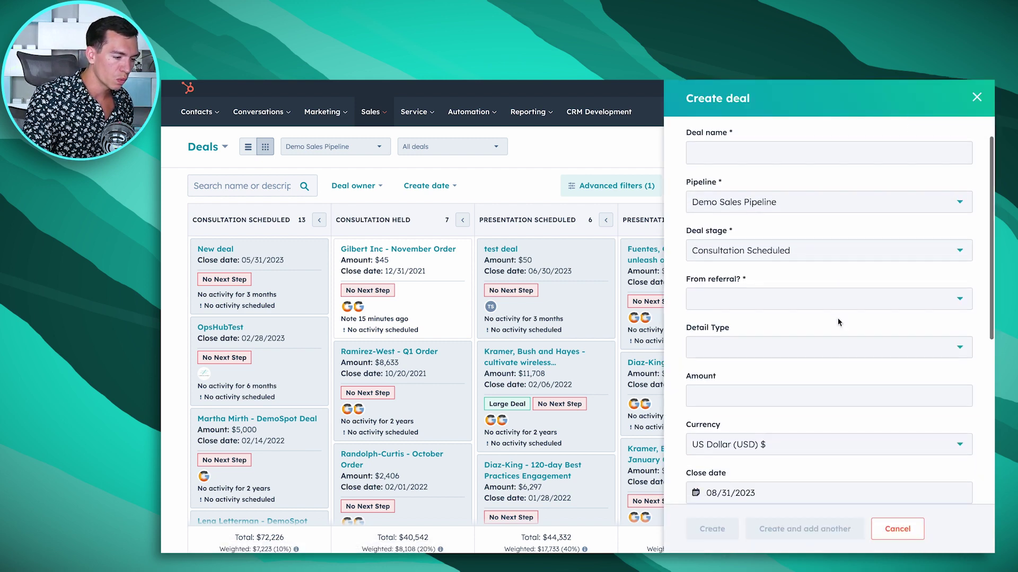
scroll(866, 292, up, 4)
click(976, 97)
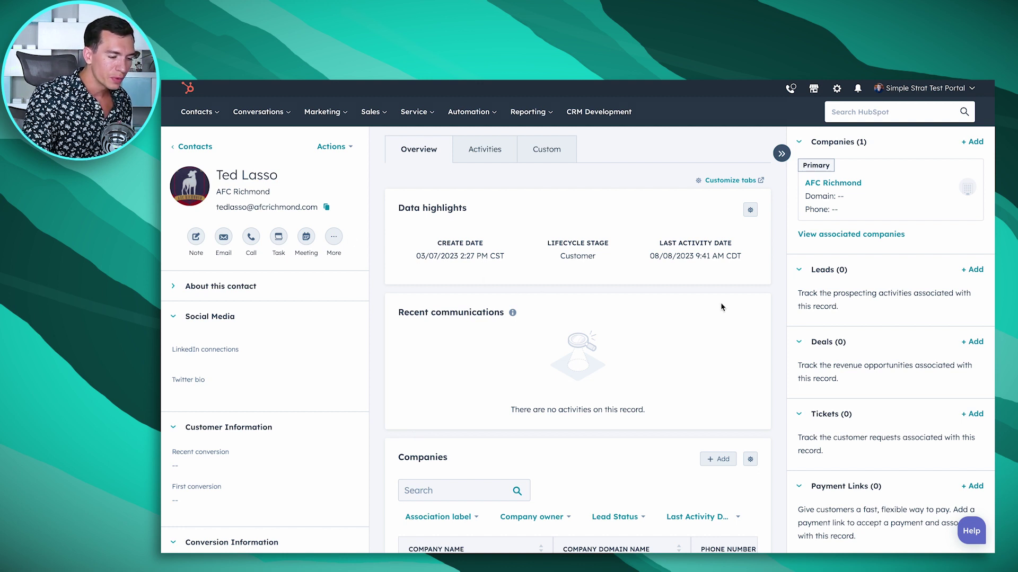
- Start a new deal from the contact record, prefilled as AFC Richmond - New Deal
click(973, 341)
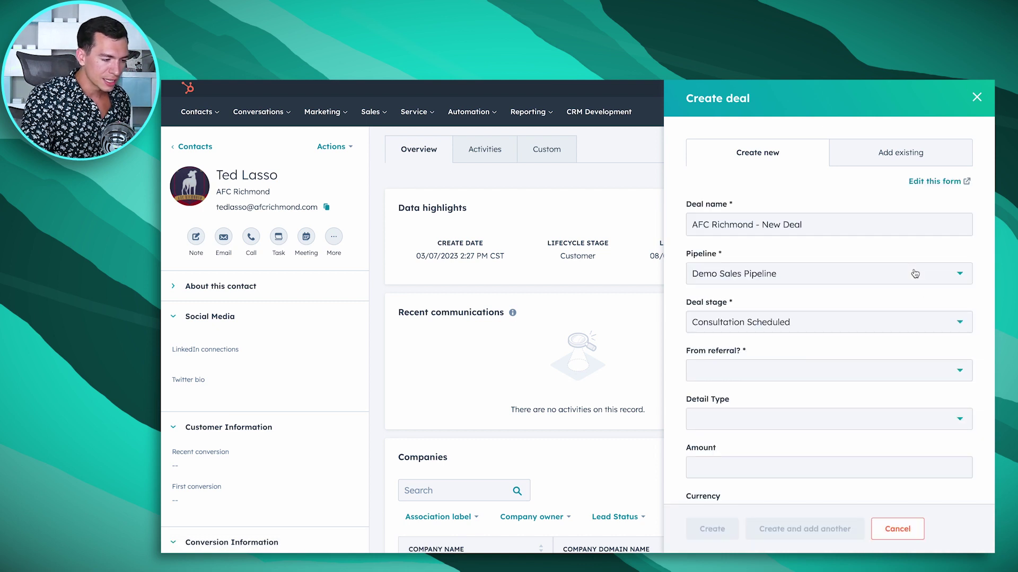
scroll(879, 318, down, 2)
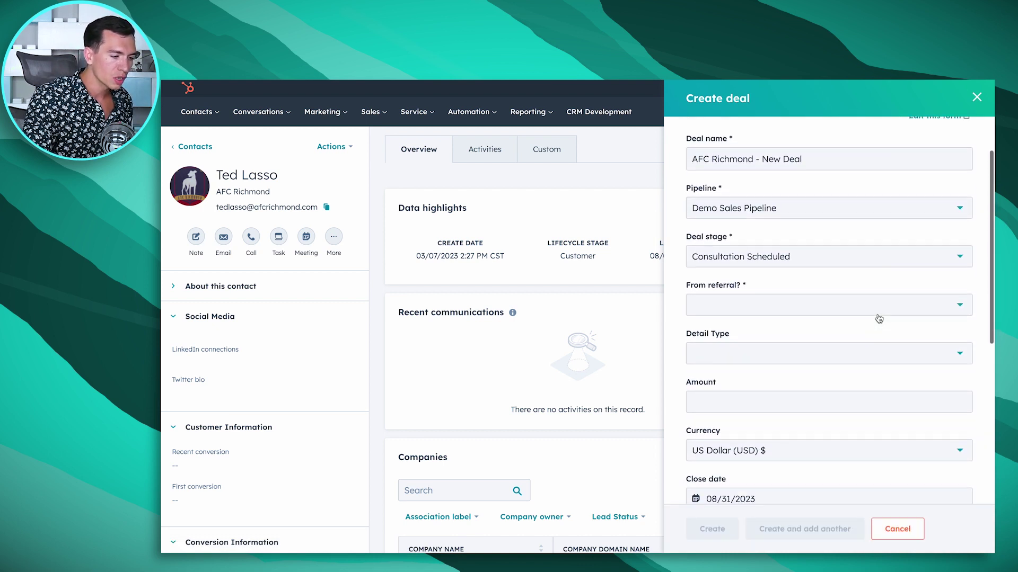
scroll(878, 318, down, 6)
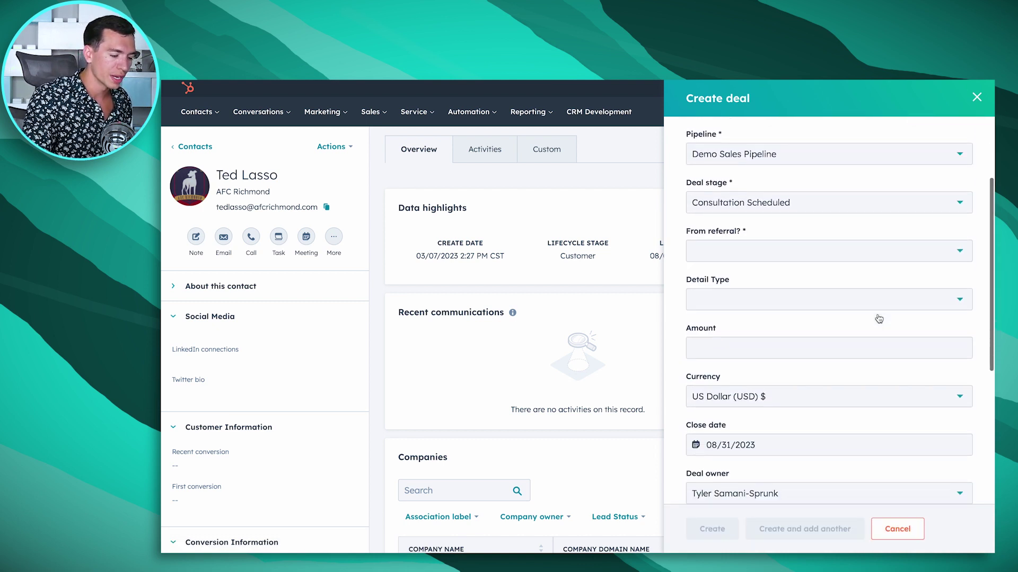
scroll(877, 316, up, 7)
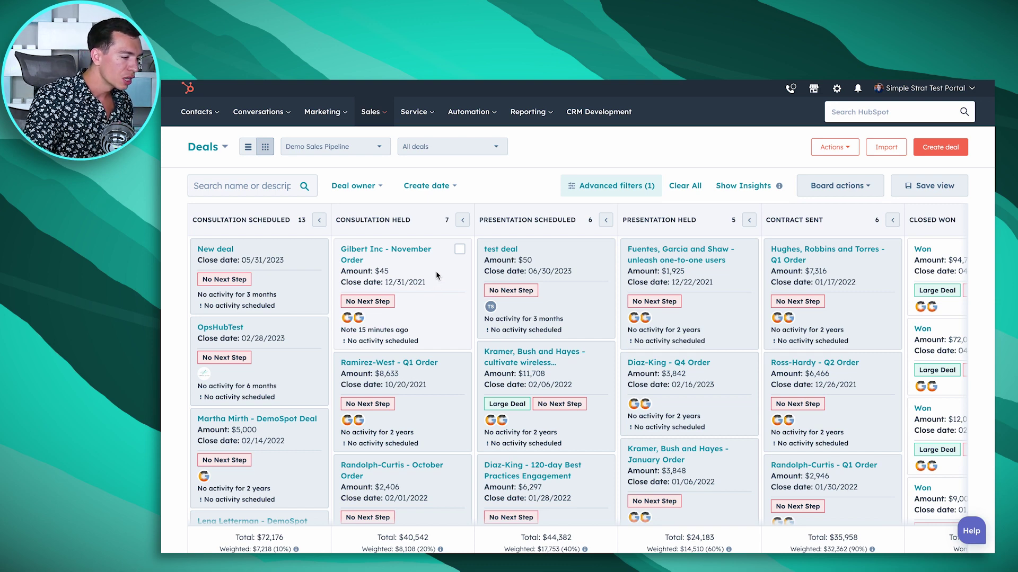
- Preview the Gilbert Inc - November Order deal ($45, closing 12/31/2021, Consultation Held)
click(435, 270)
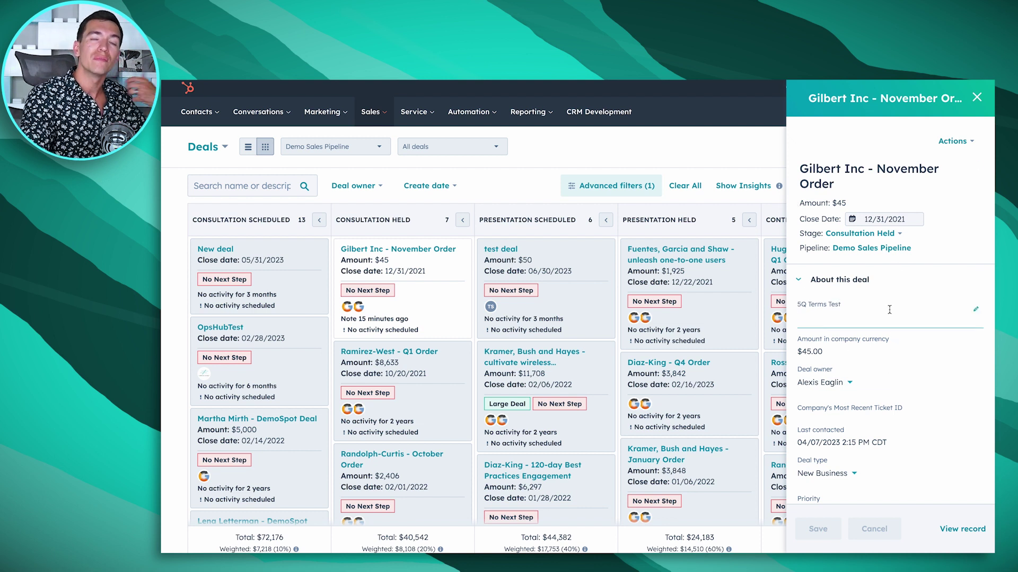
scroll(895, 296, down, 3)
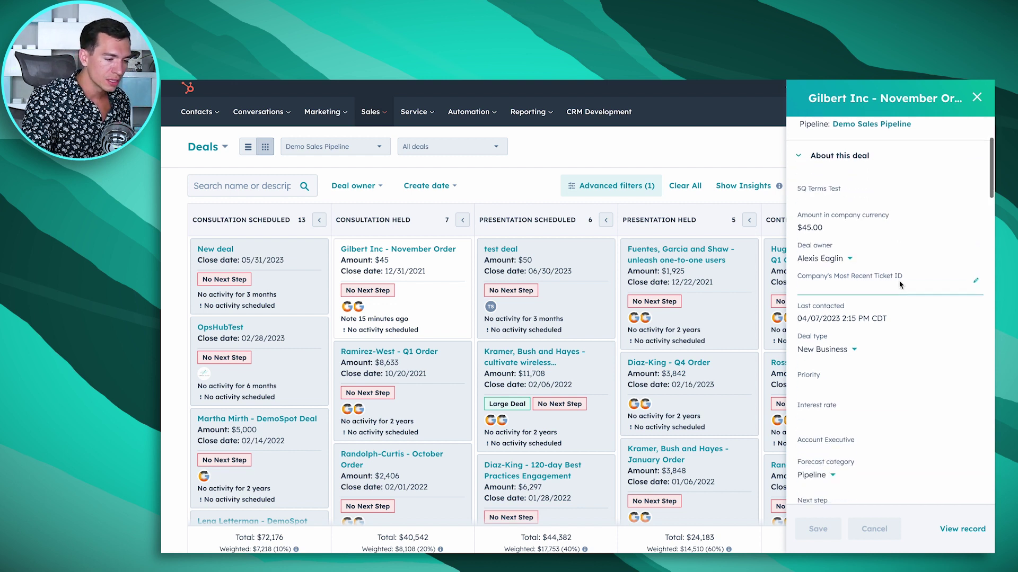
scroll(900, 284, down, 1)
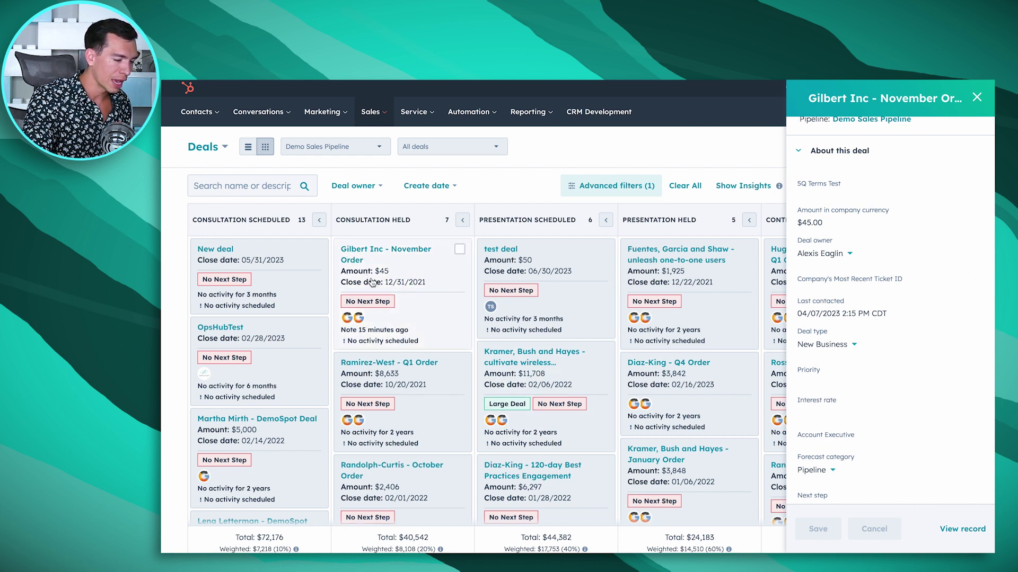
scroll(925, 295, down, 5)
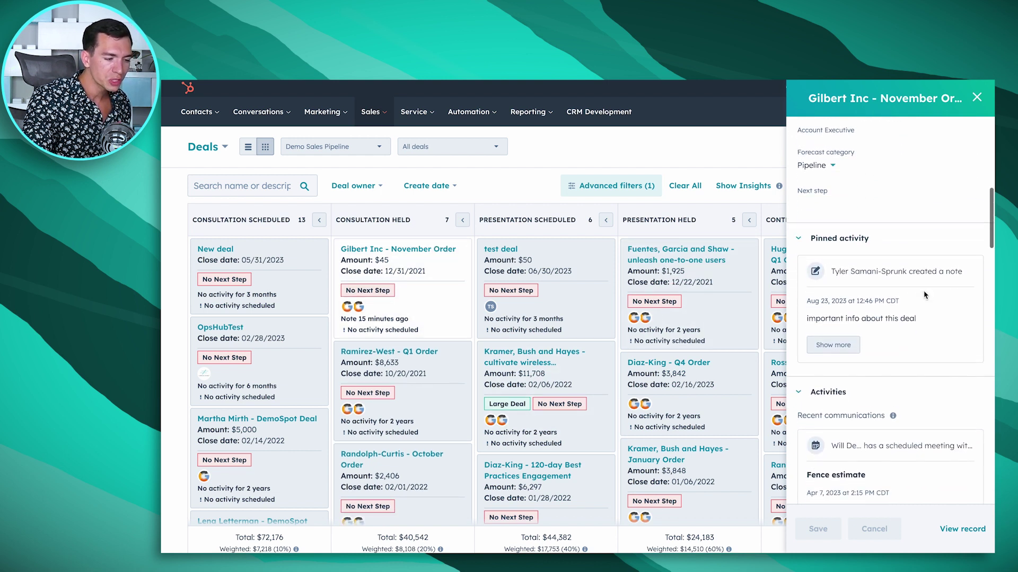
scroll(925, 295, down, 2)
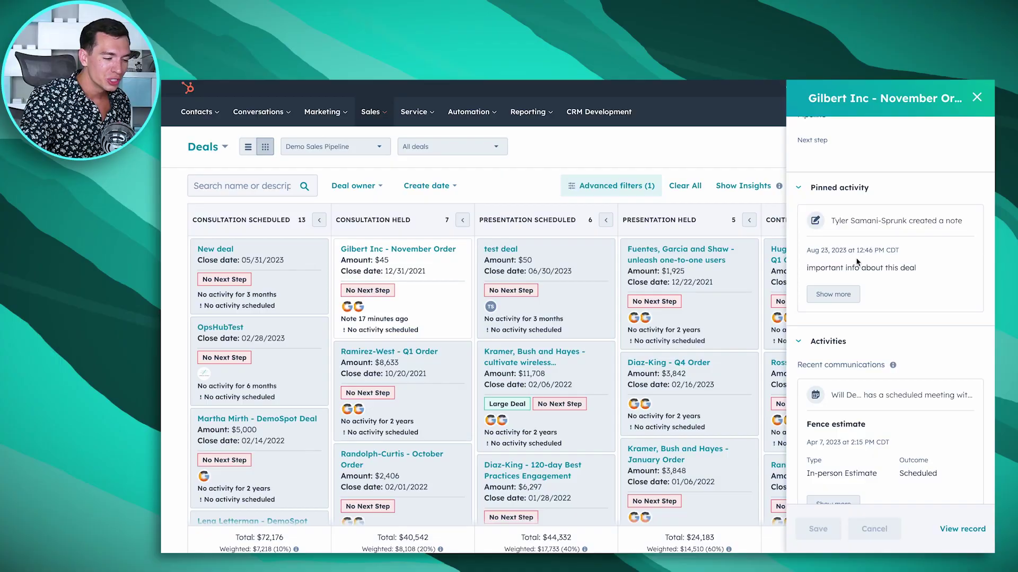
scroll(926, 279, down, 4)
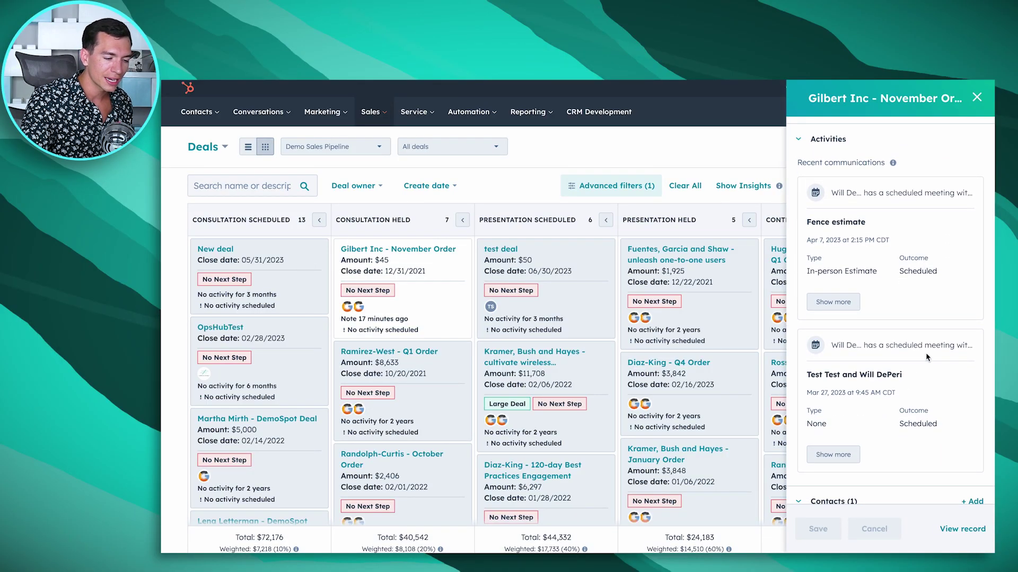
scroll(931, 350, down, 5)
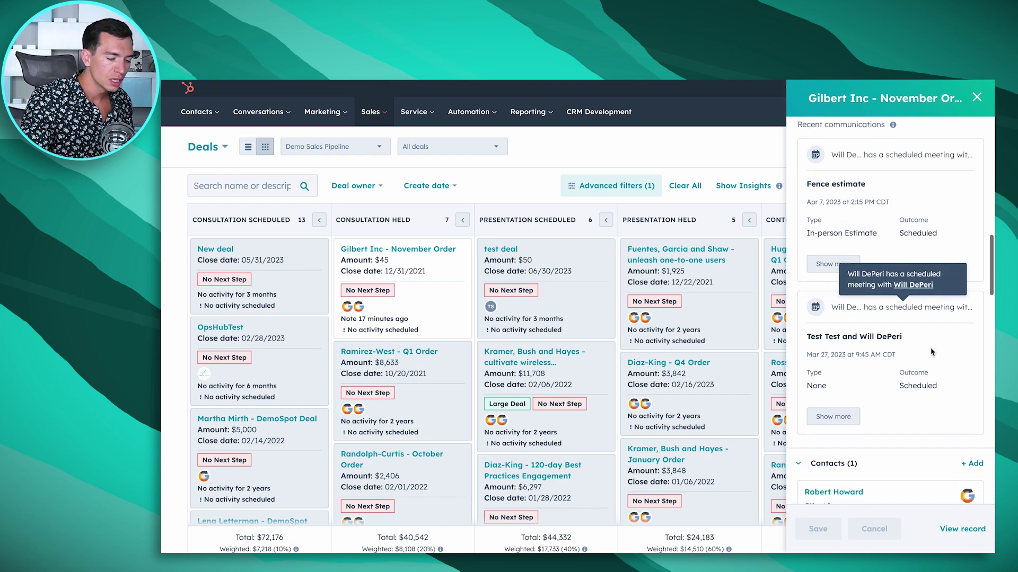
scroll(897, 435, down, 5)
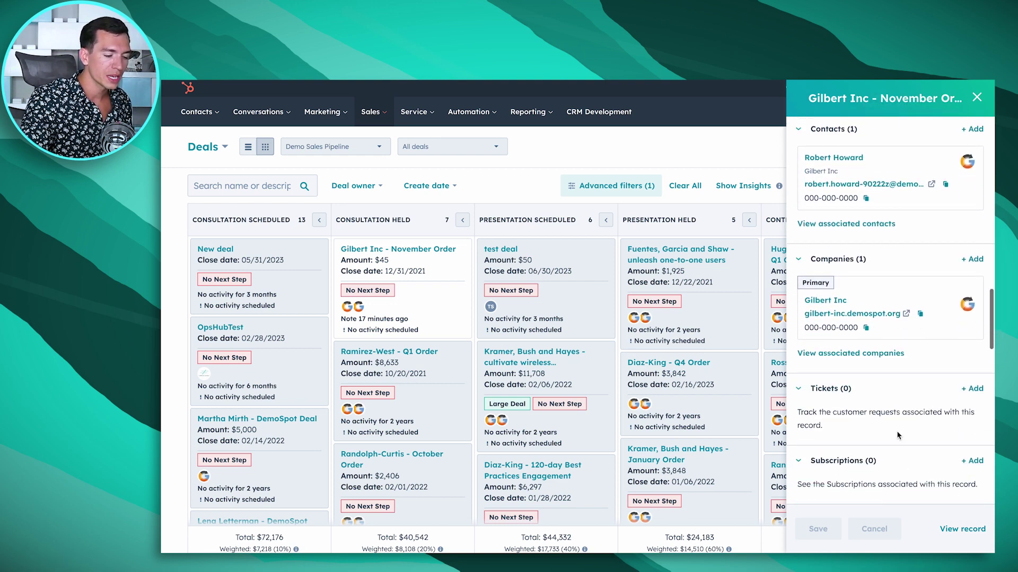
scroll(898, 436, up, 10)
scroll(898, 436, up, 10)
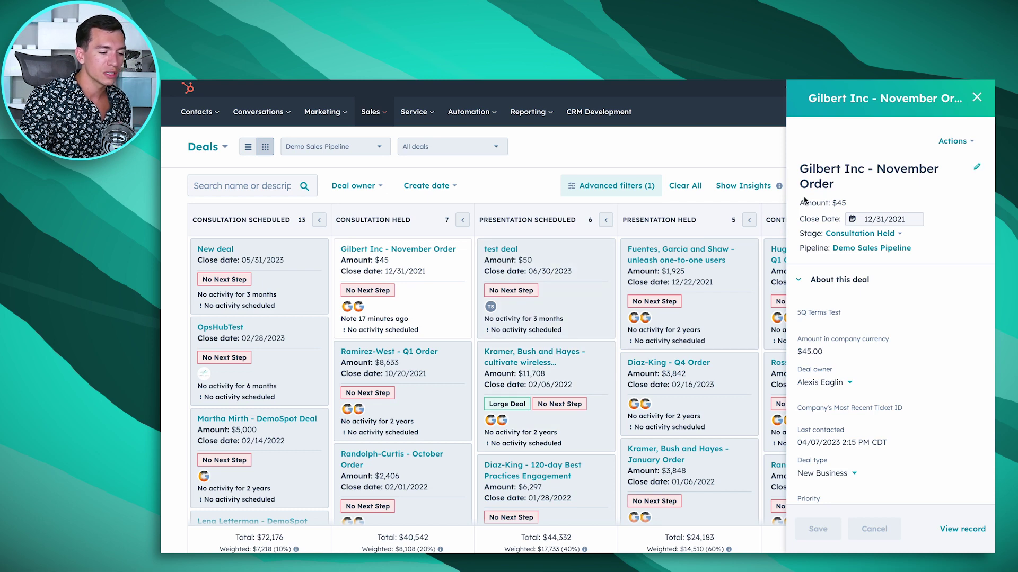
click(392, 352)
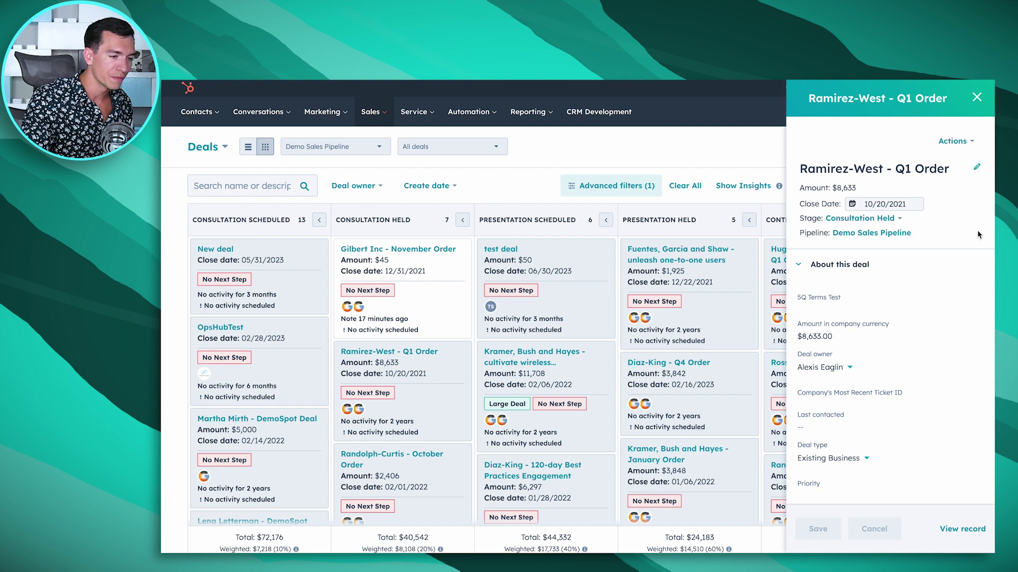
click(977, 97)
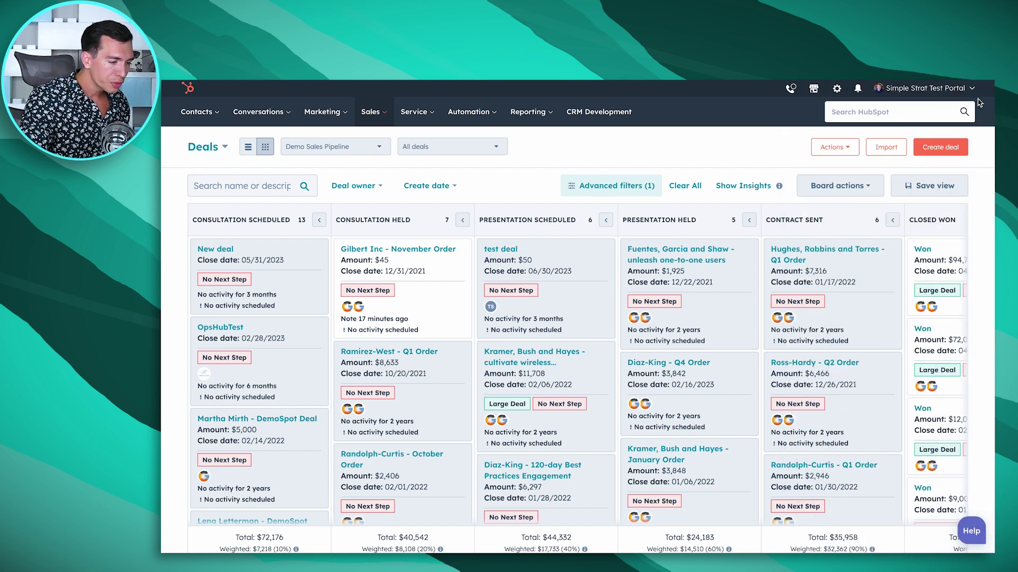
- Show deal insights: $1.8M total, $469.9K weighted, $217.2K open, $390K closed won
scroll(419, 390, down, 1)
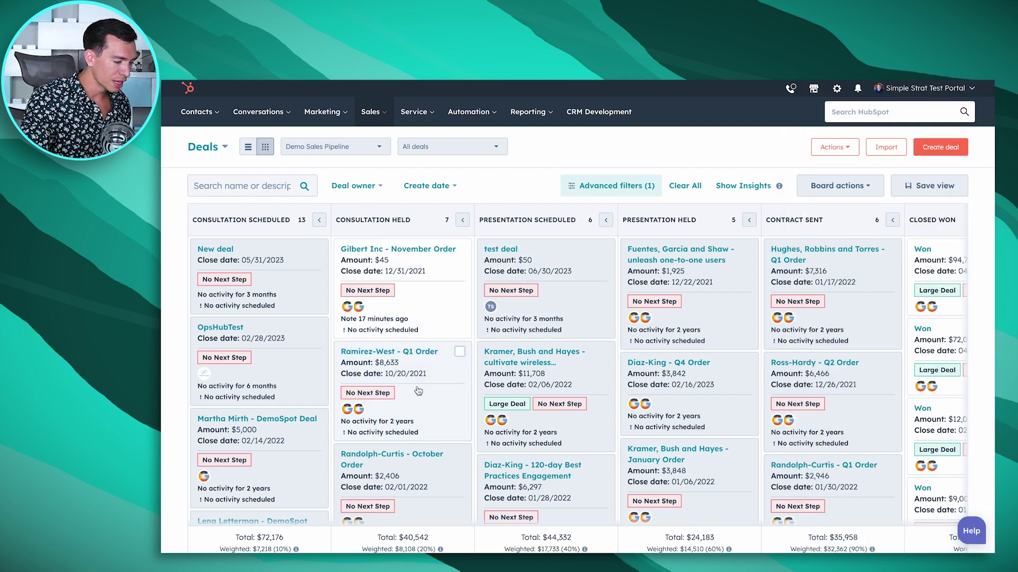
scroll(419, 390, up, 1)
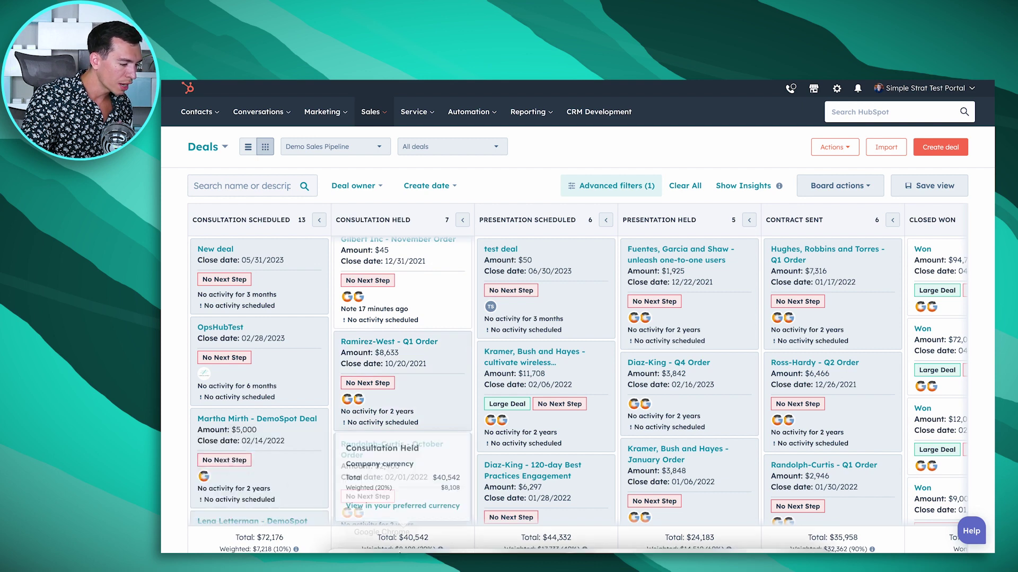
mouse_move(463, 530)
mouse_move(275, 541)
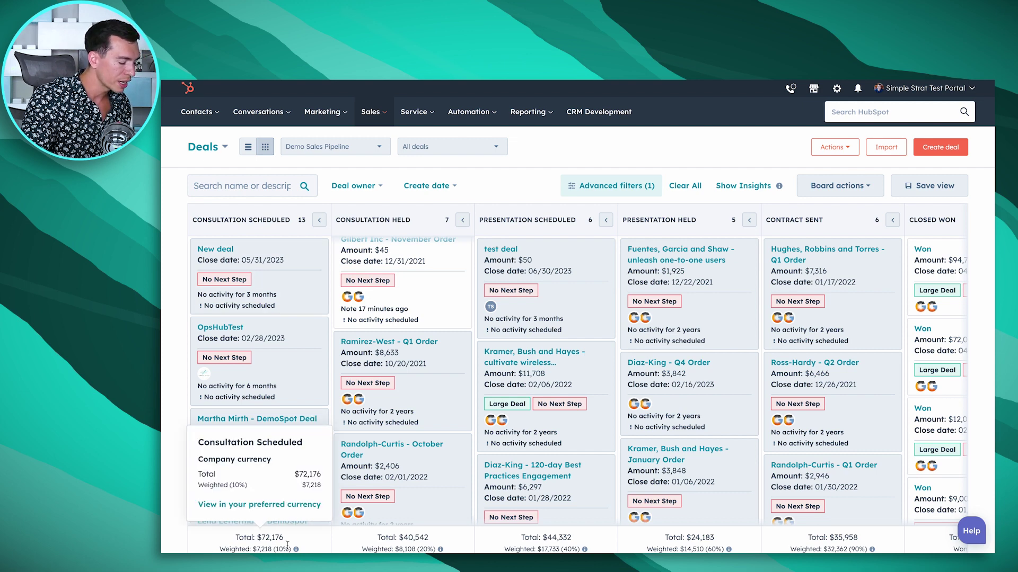
click(761, 186)
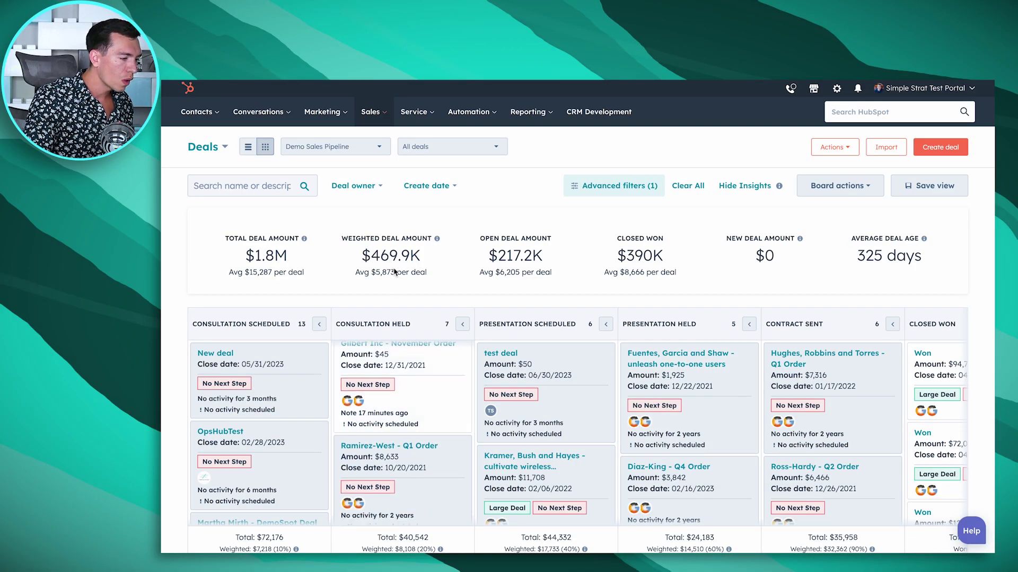
- Switch the board to the My deals view, showing then hiding its insights summary
click(465, 153)
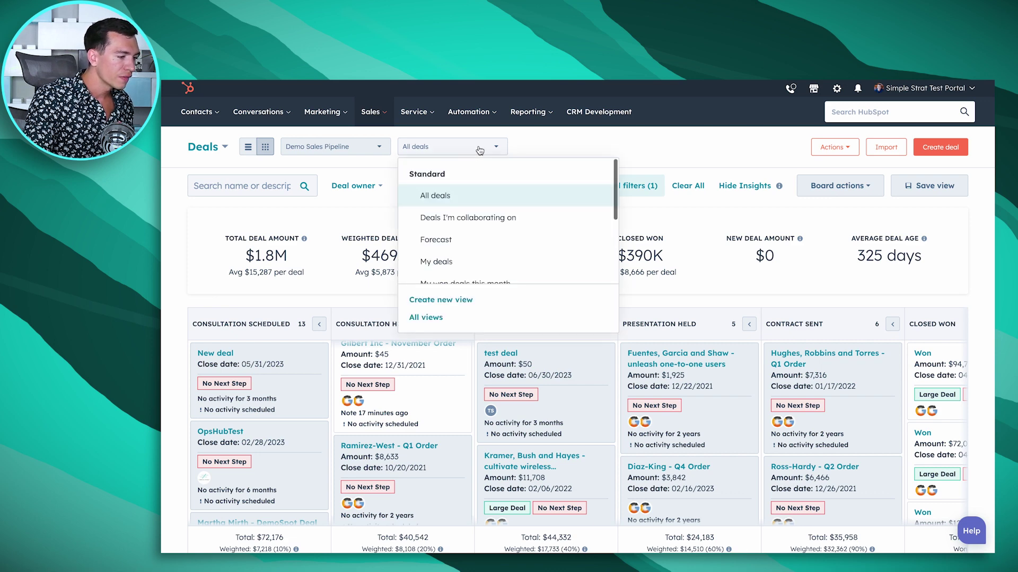
click(459, 262)
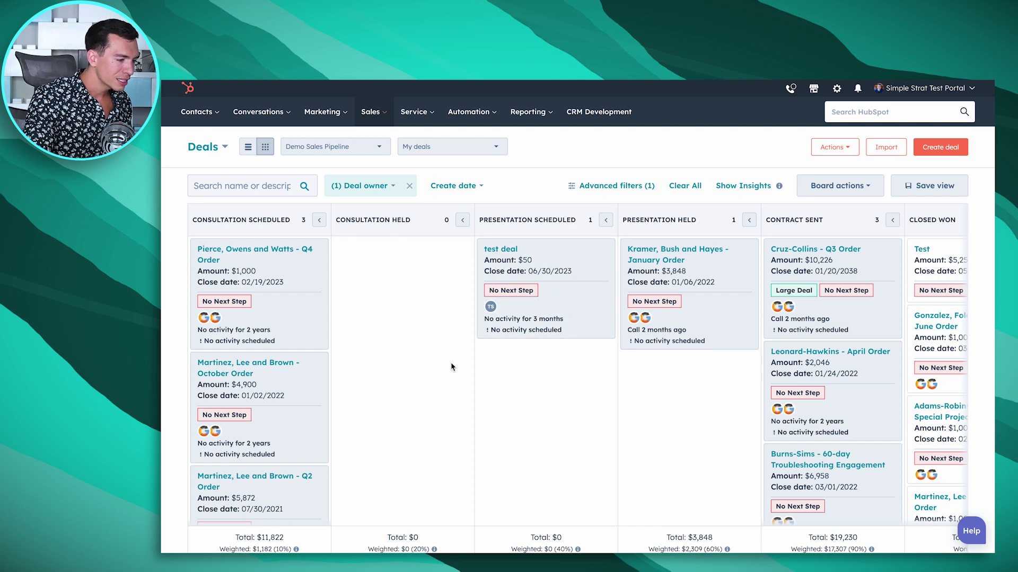
click(741, 186)
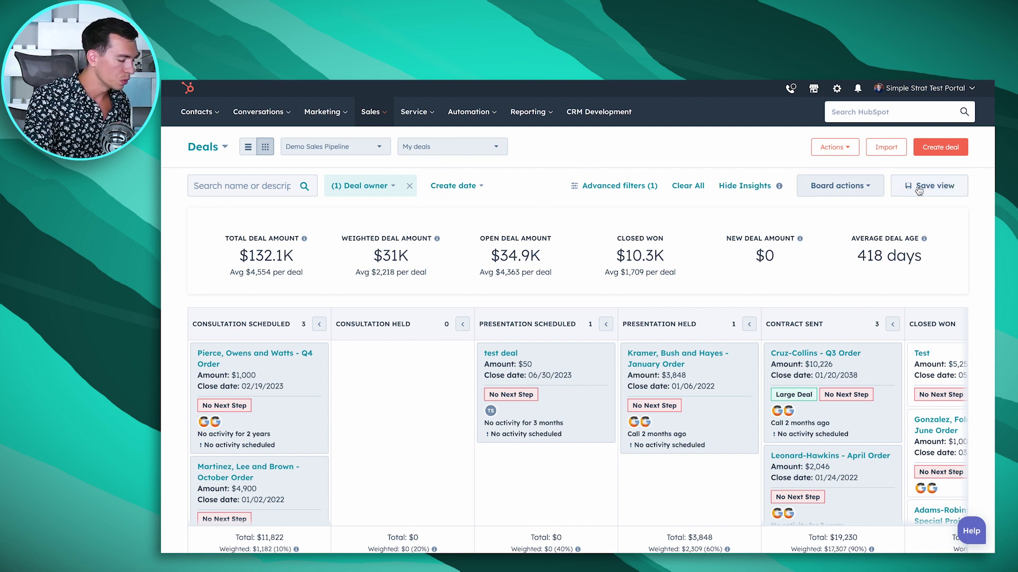
click(747, 189)
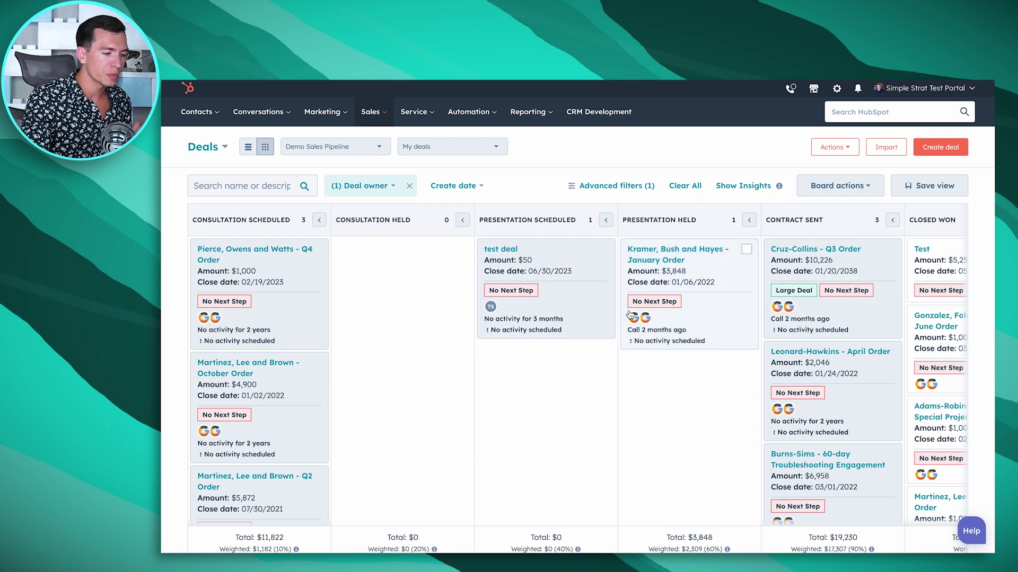
click(863, 188)
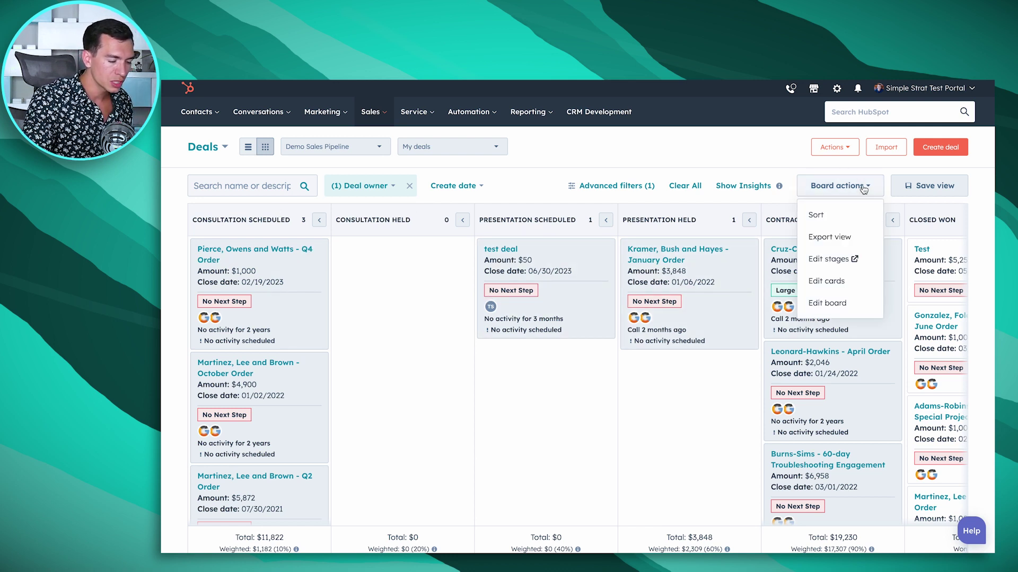
- Go from Edit stages to the Deal tags page listing Large Deal and No Next Step
click(825, 263)
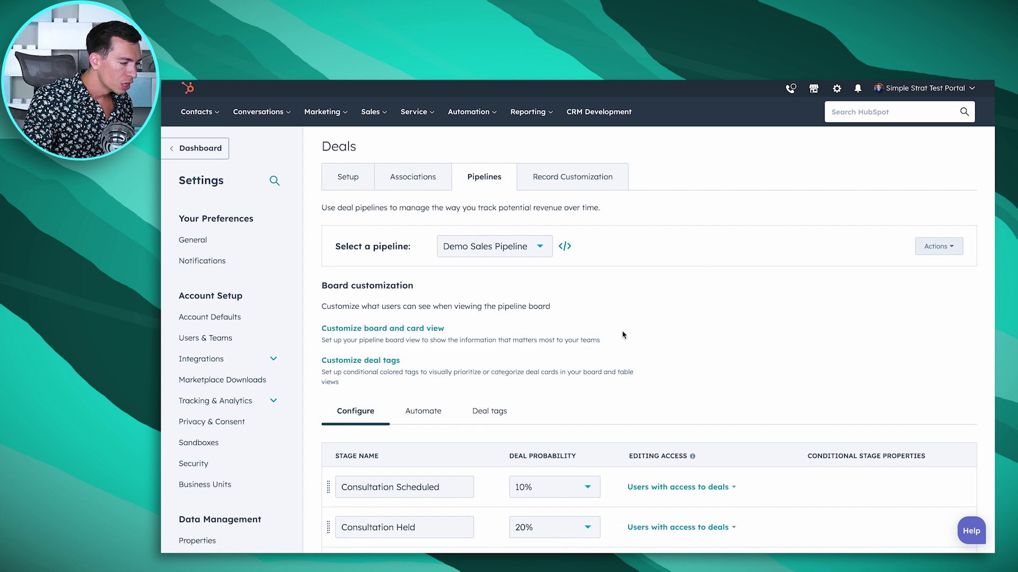
scroll(622, 329, down, 2)
scroll(623, 334, down, 3)
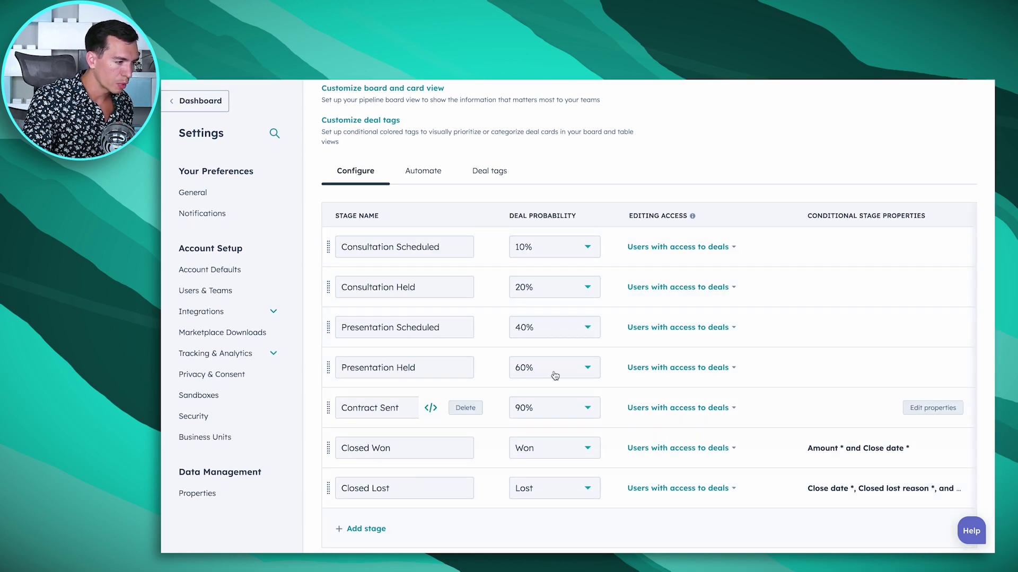
scroll(559, 335, up, 2)
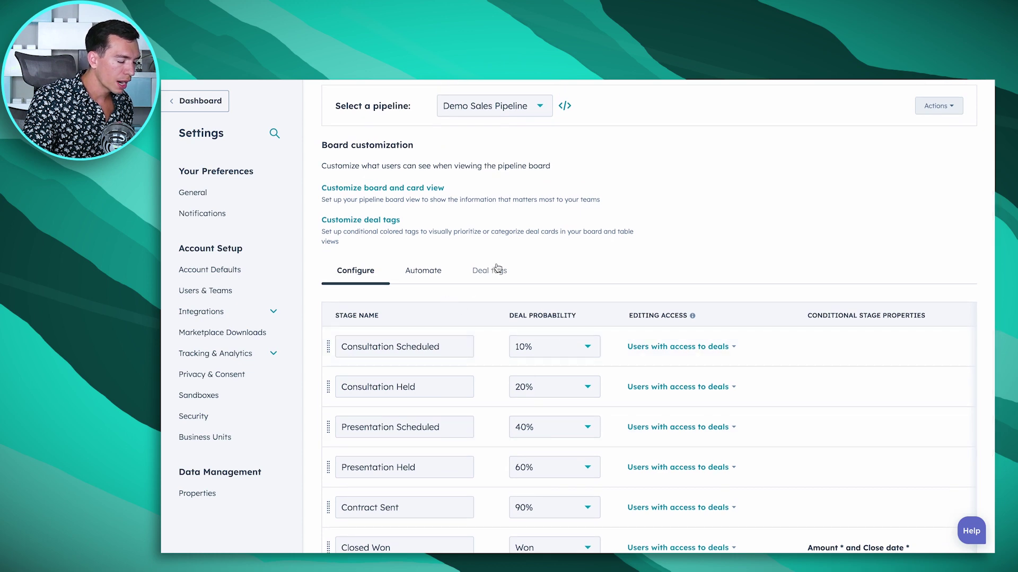
click(494, 271)
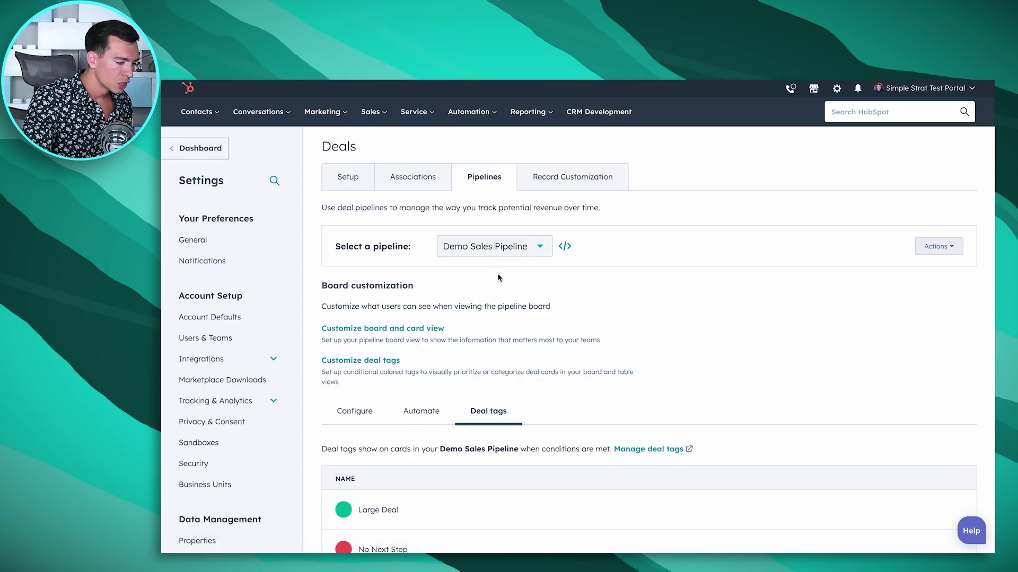
scroll(419, 474, up, 1)
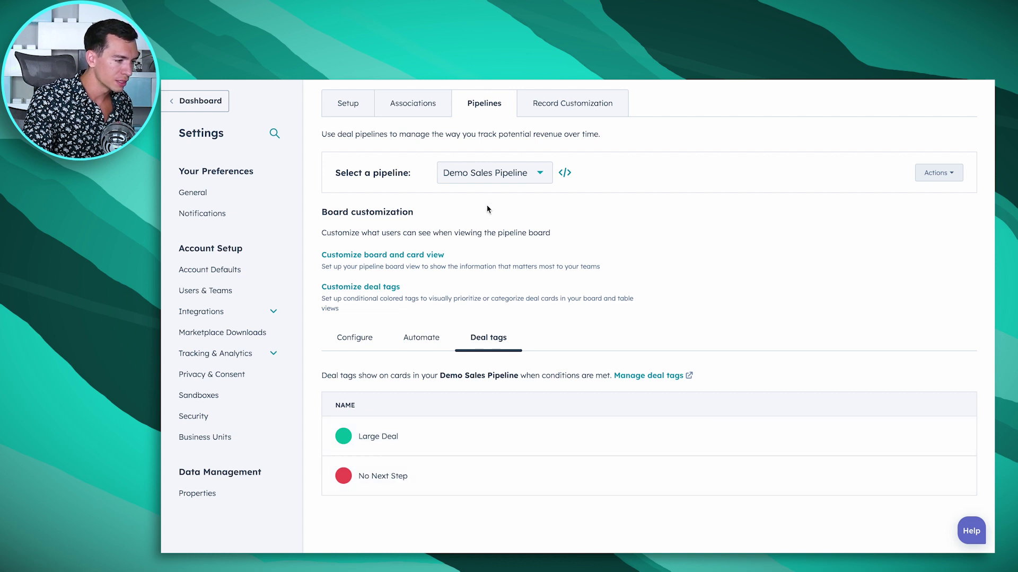
click(380, 288)
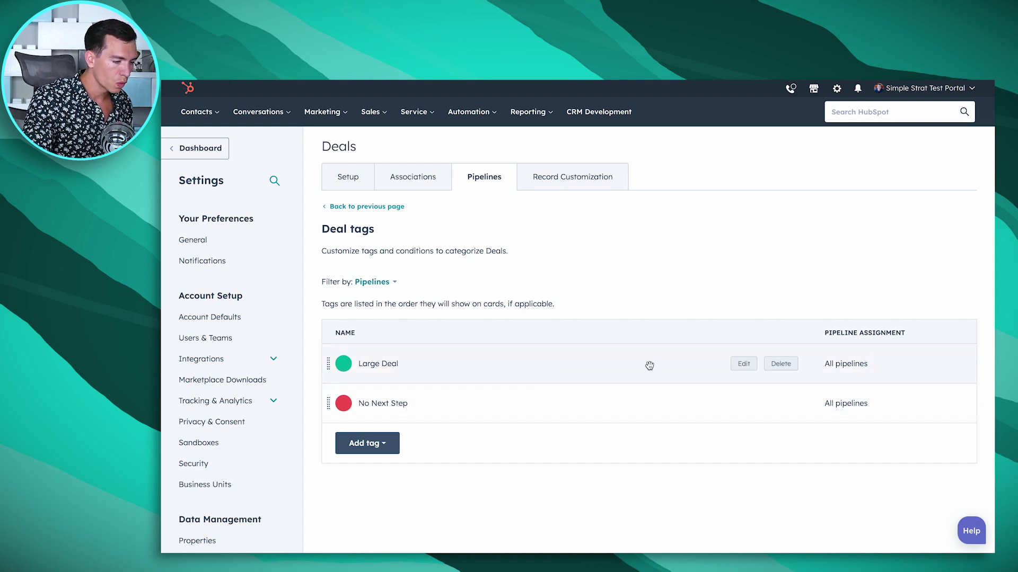
click(744, 364)
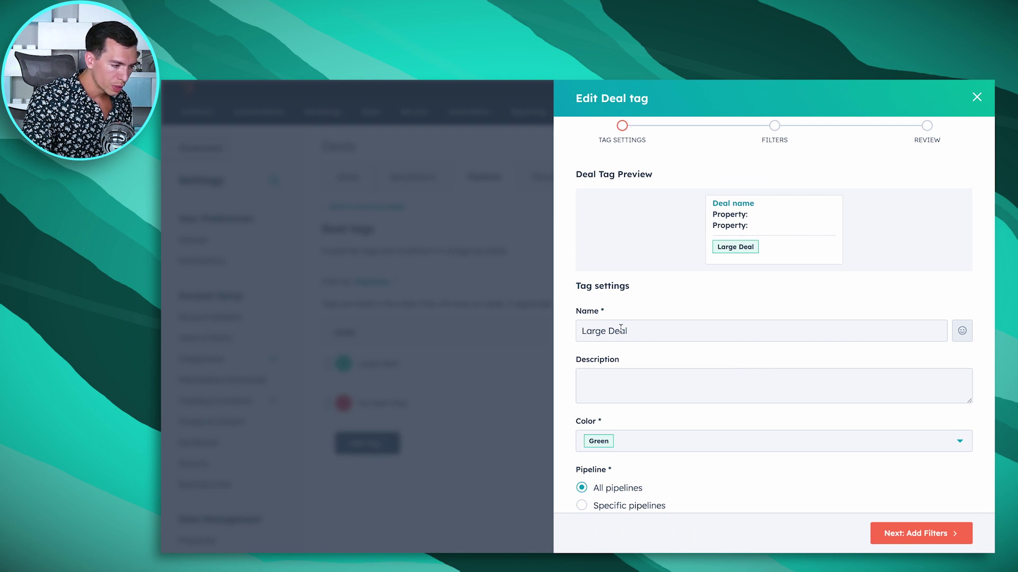
scroll(681, 355, down, 1)
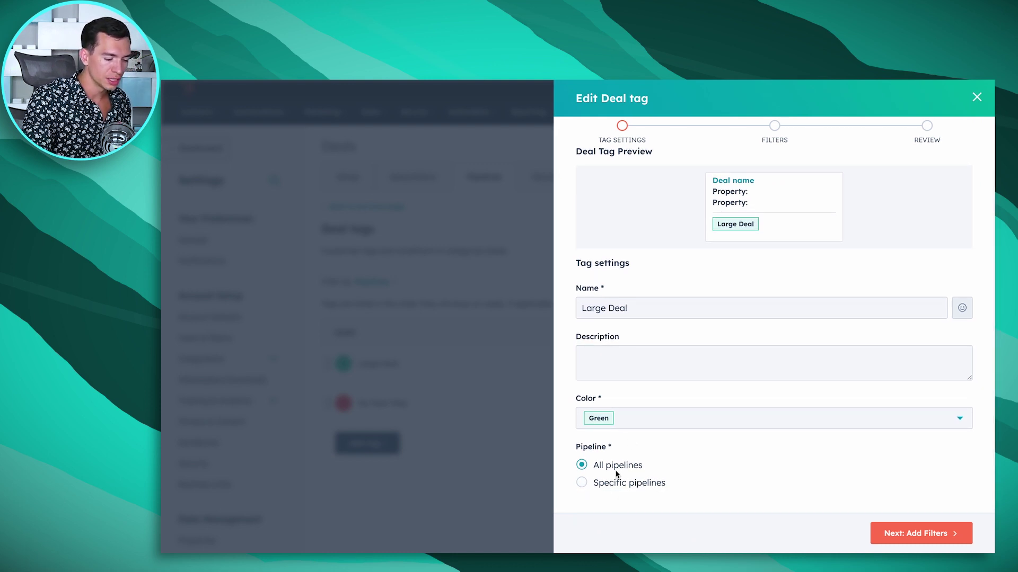
click(926, 536)
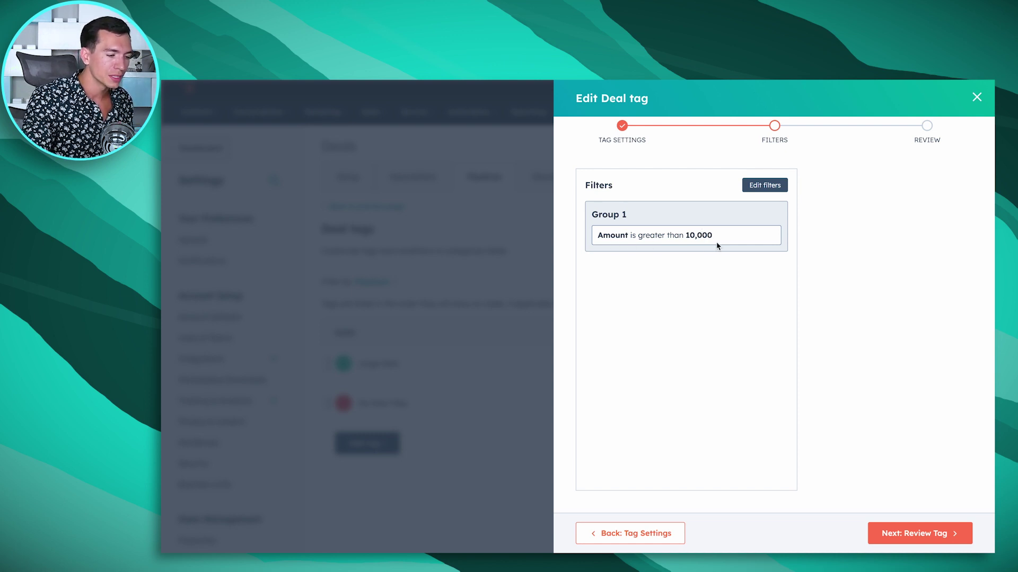
click(909, 533)
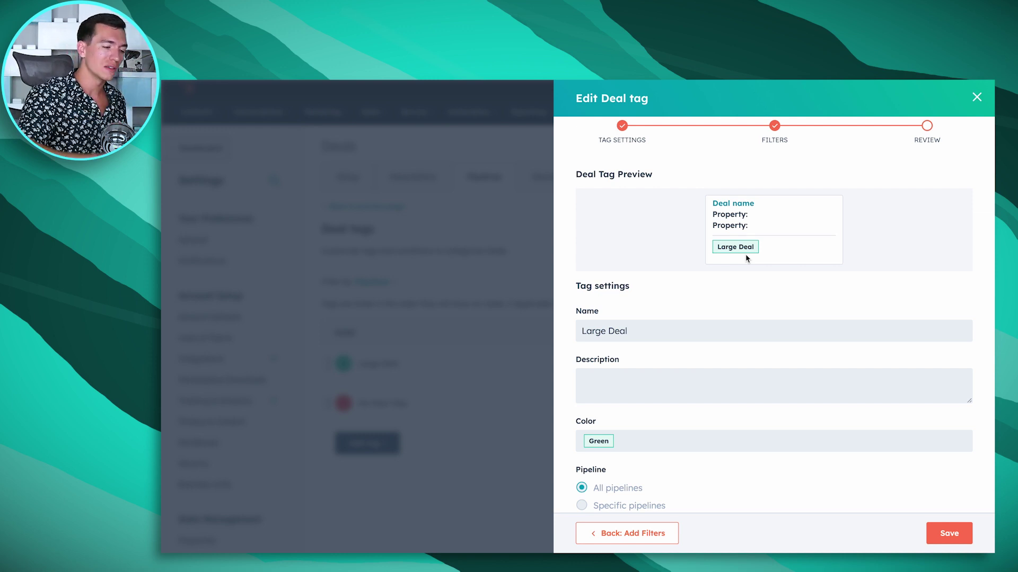
click(976, 98)
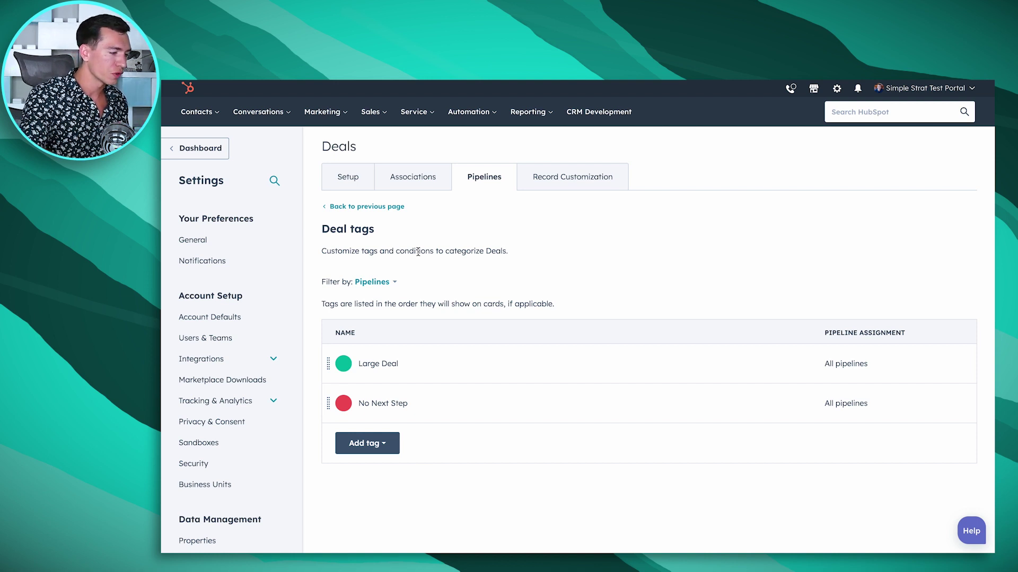
- Return through the pipeline configuration to the deals board showing Large Deal and No Next Step tags
click(362, 208)
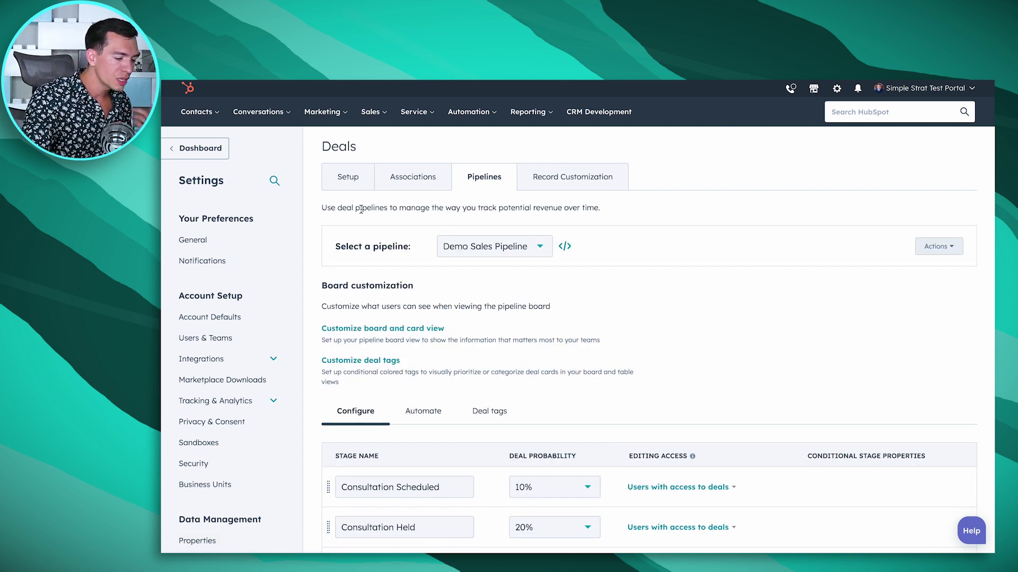
scroll(585, 307, down, 5)
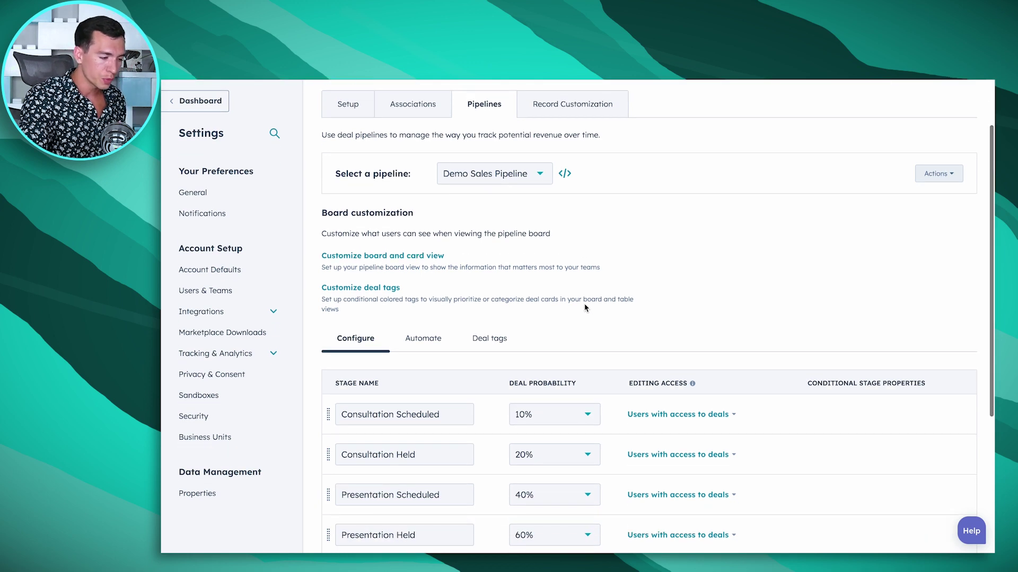
scroll(583, 308, down, 3)
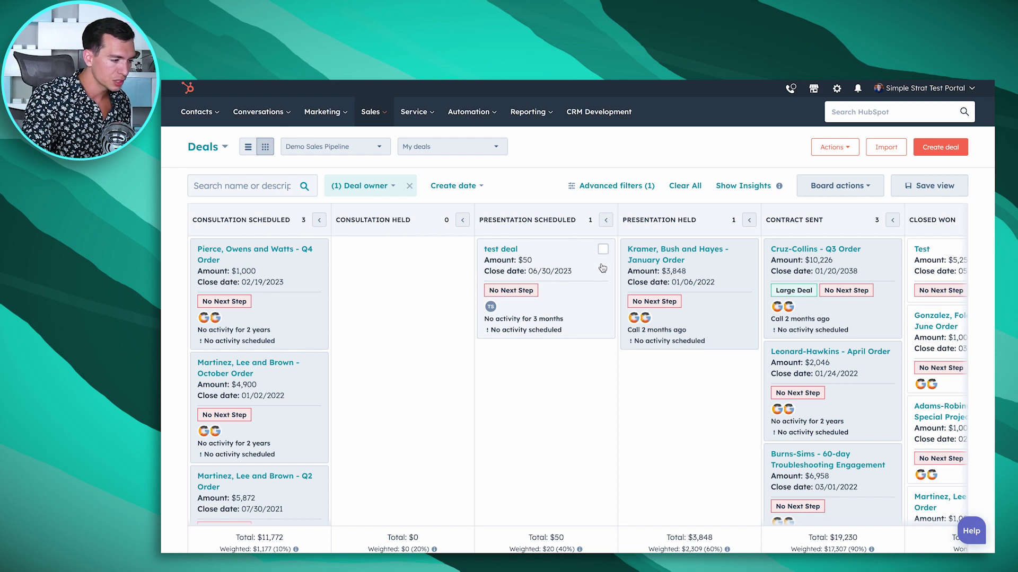
scroll(553, 259, right, 5)
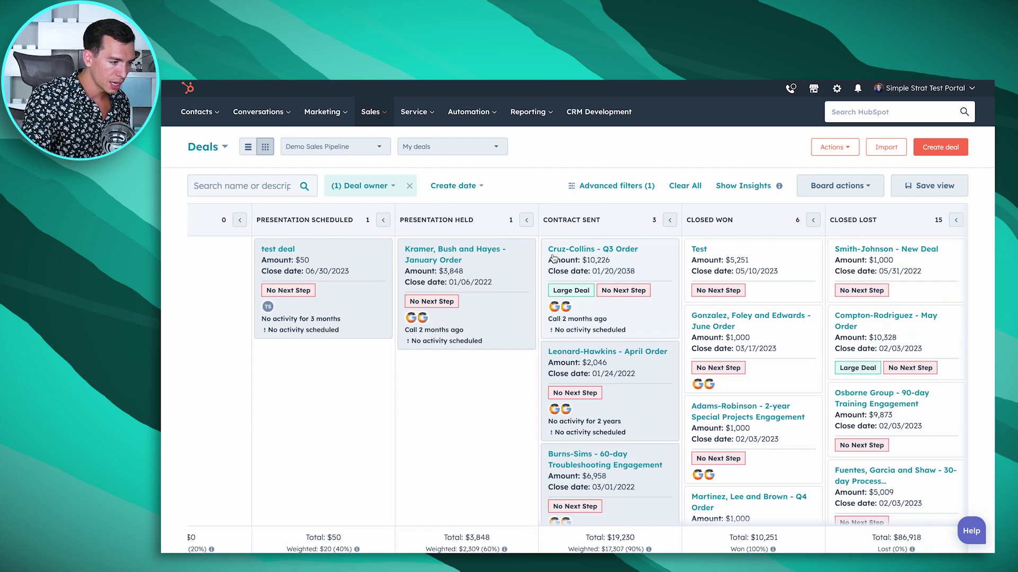
- Move the test deal to Closed Lost with reason Other and save it
drag(315, 262, 881, 257)
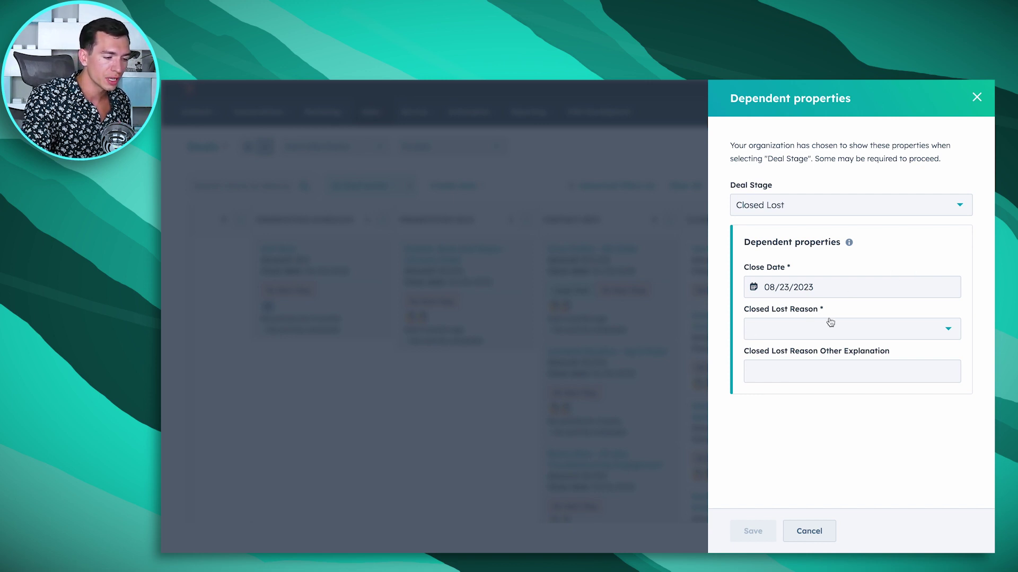
click(860, 333)
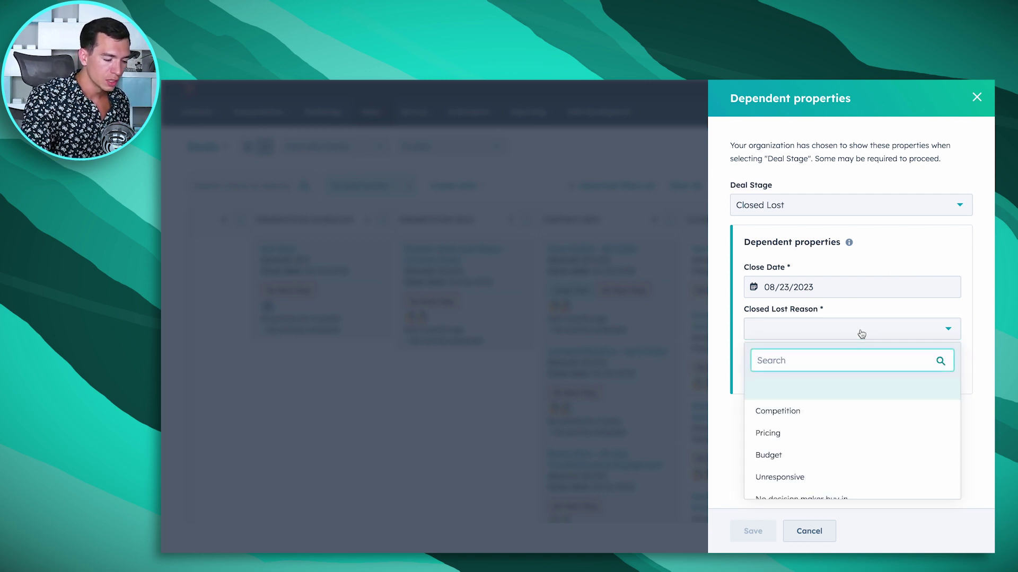
scroll(774, 429, down, 3)
click(801, 485)
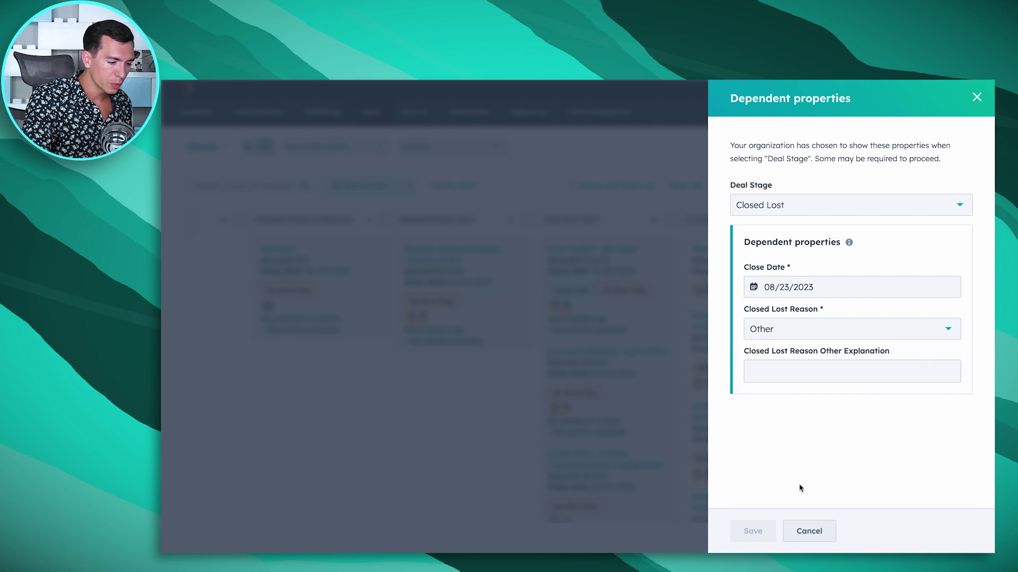
click(792, 379)
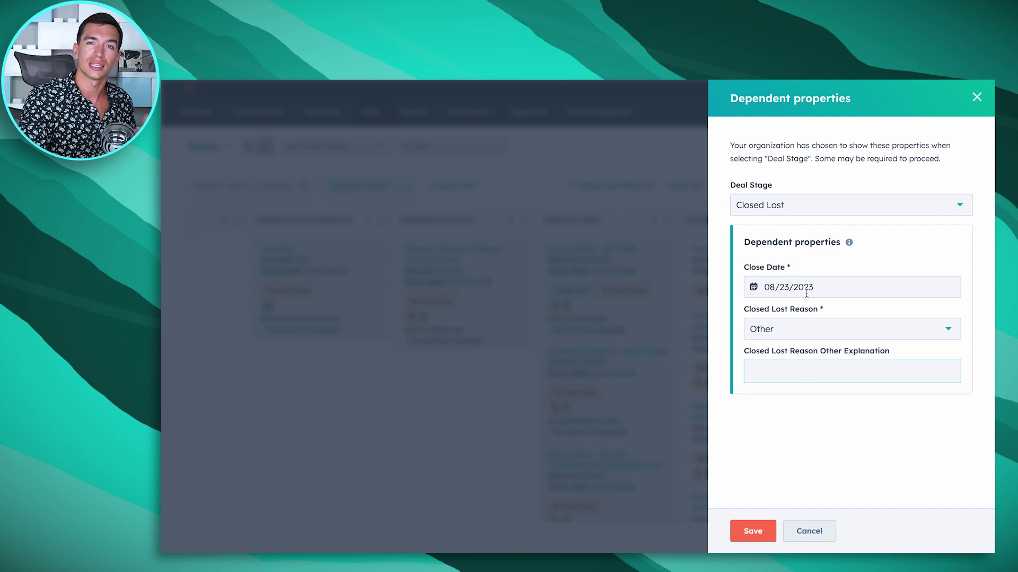
click(761, 530)
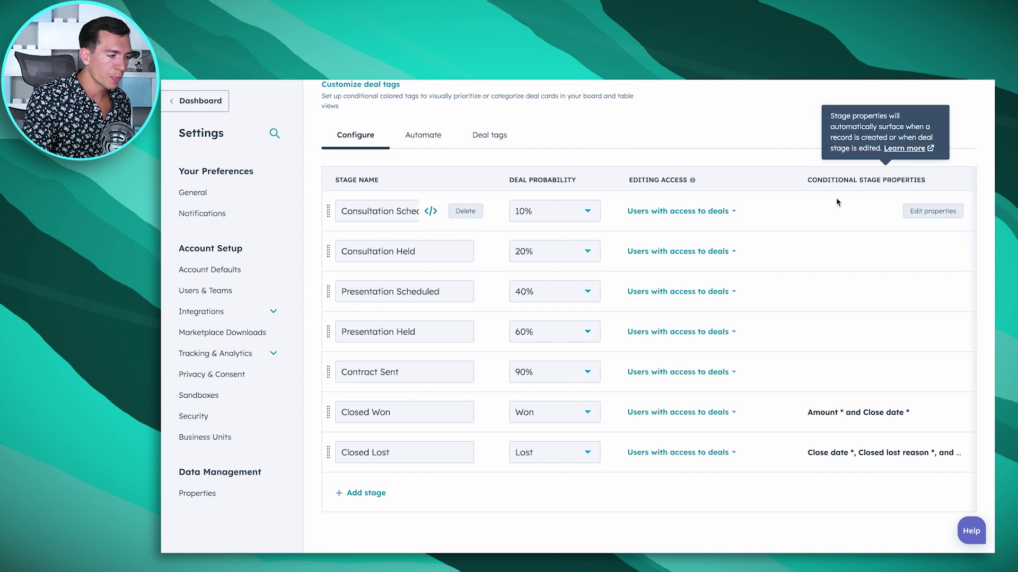
scroll(495, 194, up, 1)
scroll(495, 193, down, 2)
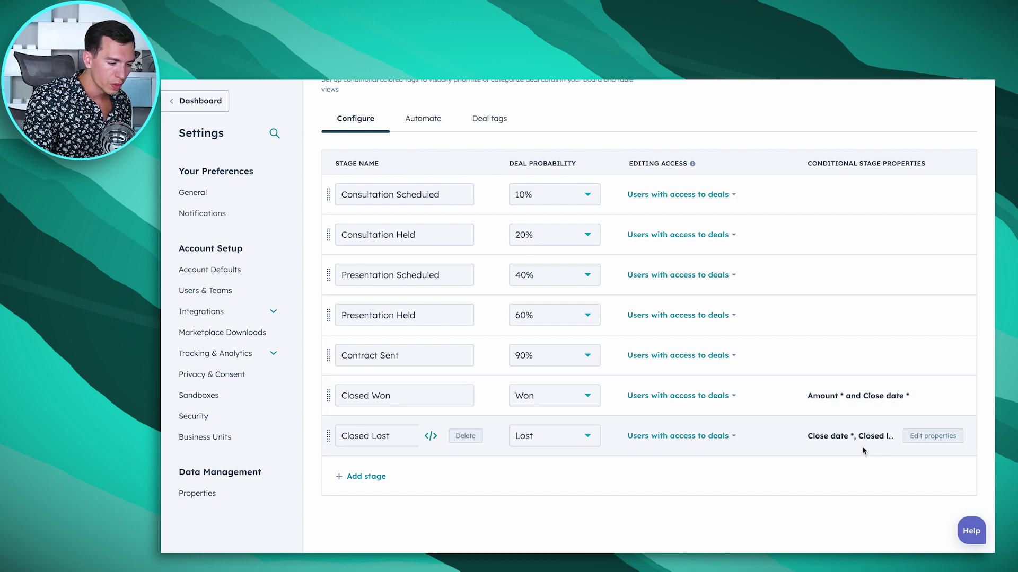
click(942, 436)
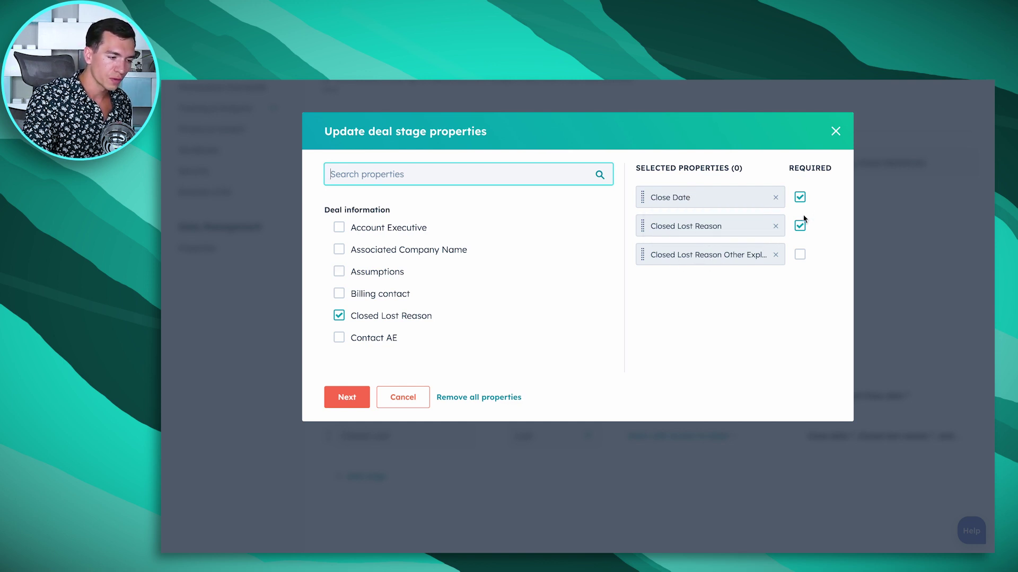
scroll(411, 306, down, 15)
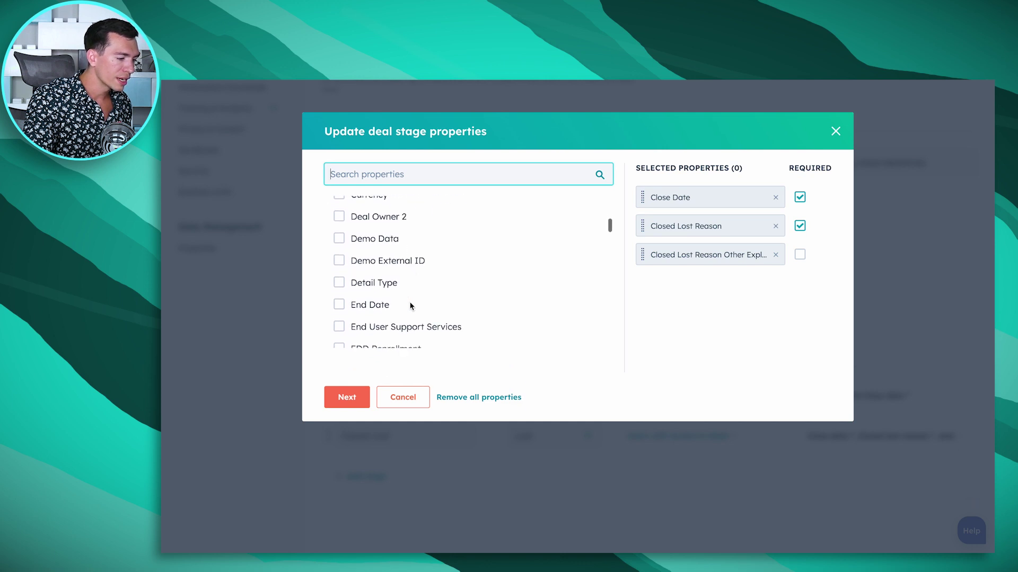
scroll(411, 307, down, 3)
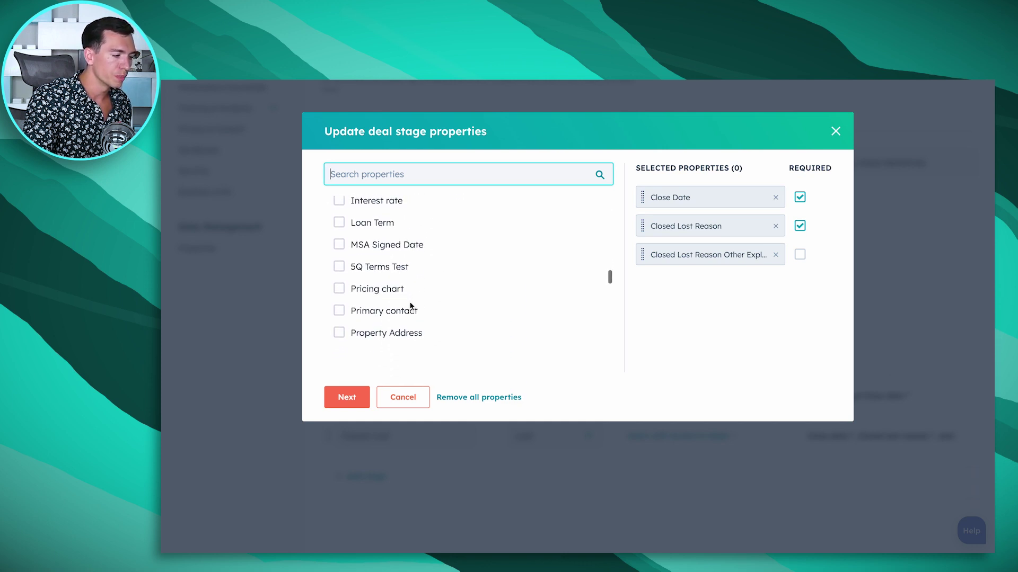
scroll(411, 306, up, 1)
scroll(411, 307, up, 6)
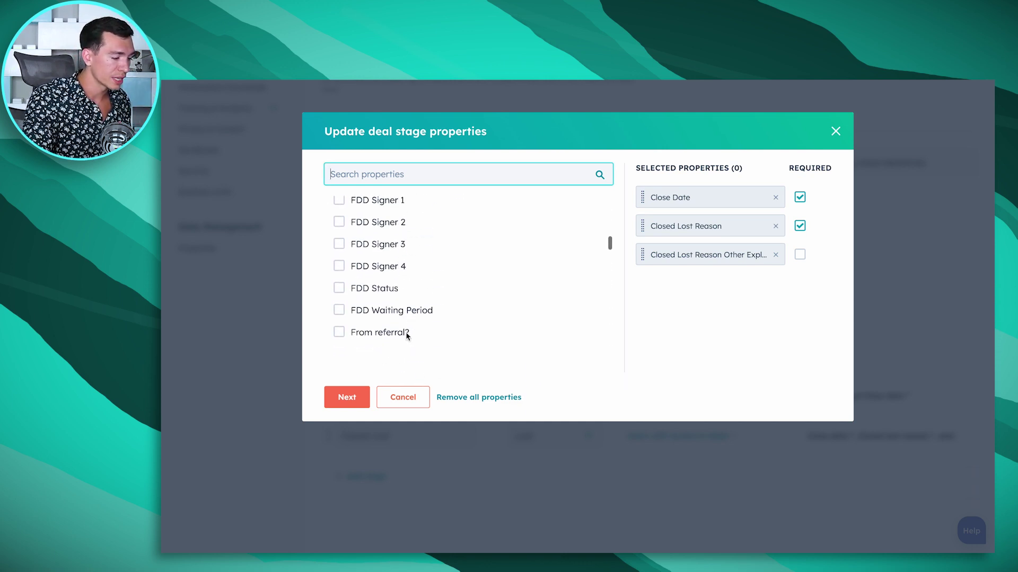
click(404, 398)
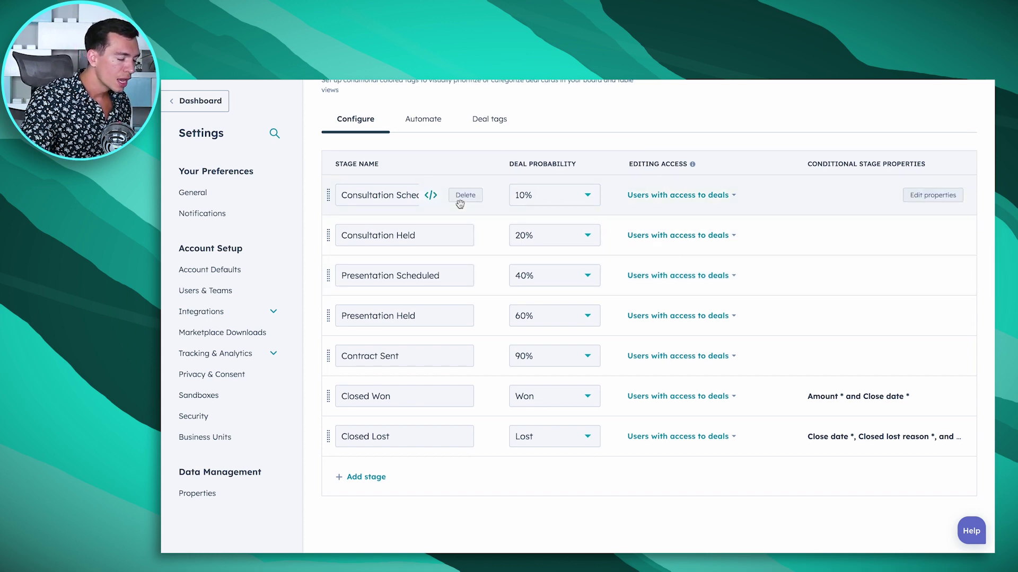
scroll(459, 206, up, 1)
- Create a Consultation Held stage workflow and add a Create task action
click(430, 165)
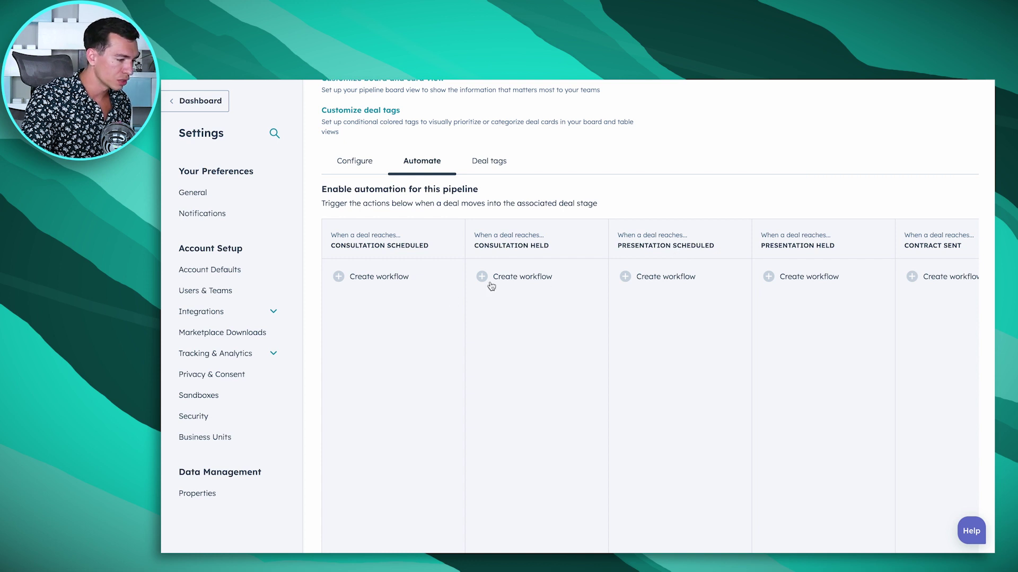
click(482, 278)
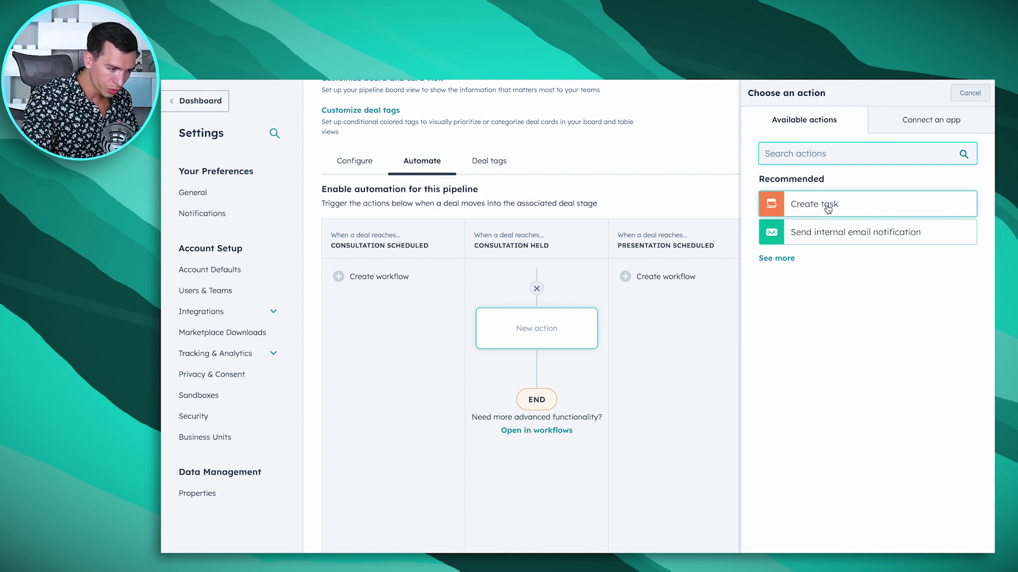
click(826, 206)
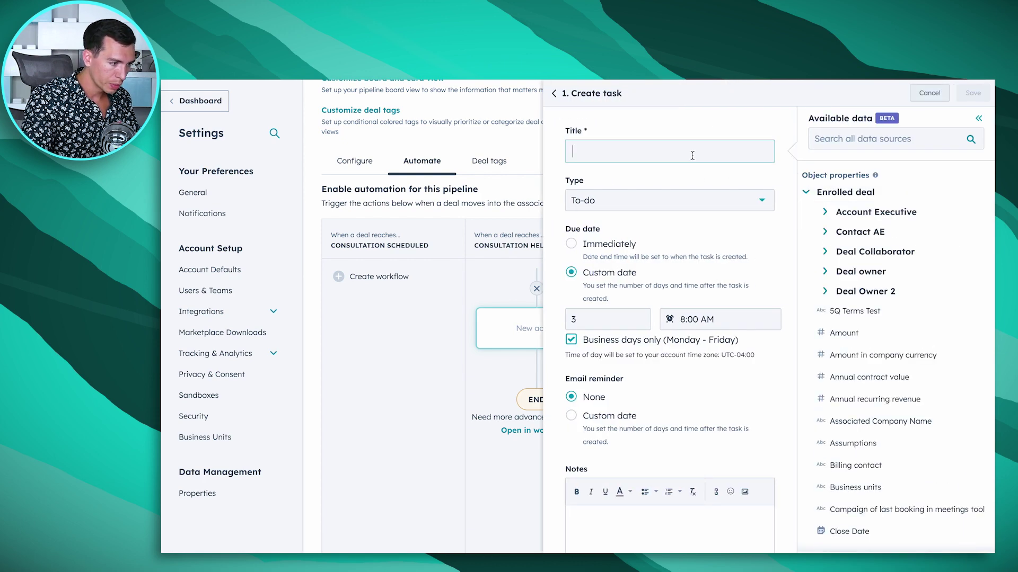
- Save a task titled 'schedule presentation', due immediately, to the workflow
text(schedule presentation)
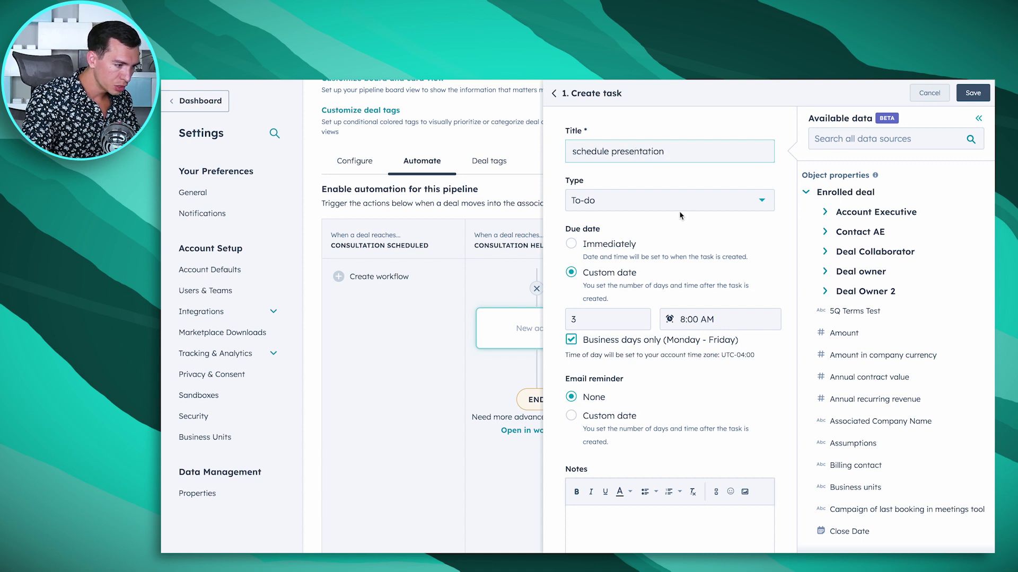
click(581, 249)
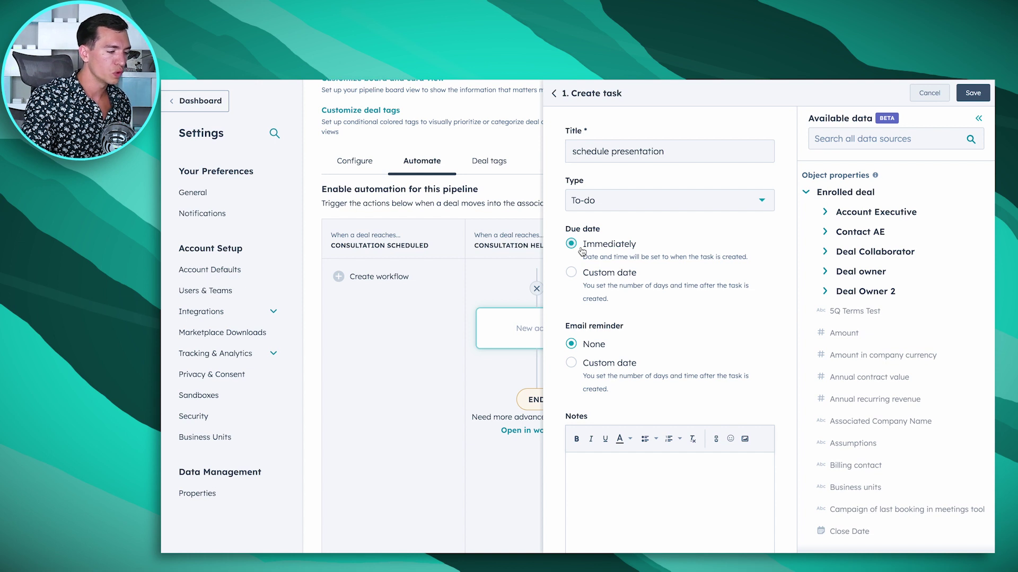
scroll(672, 352, down, 1)
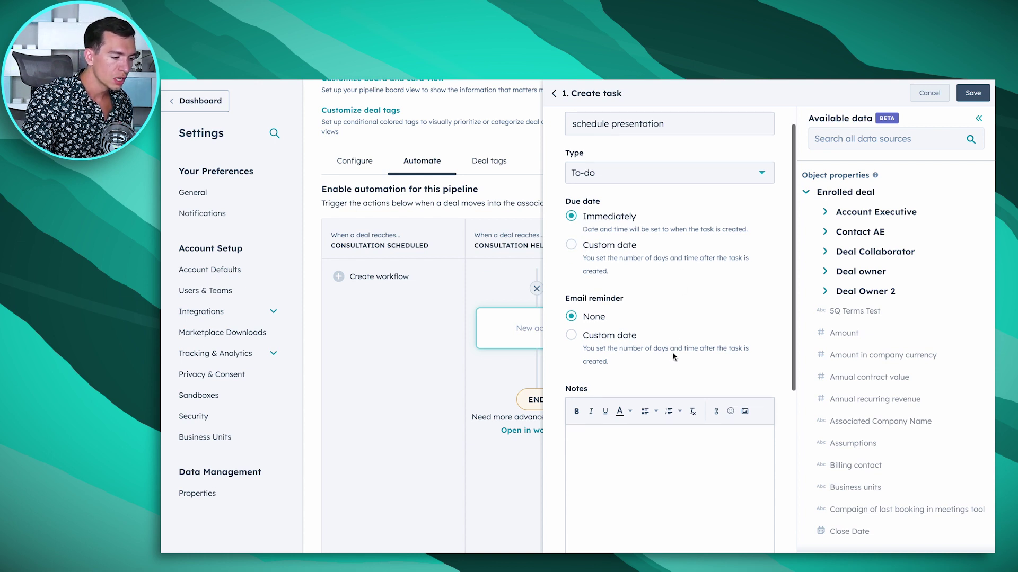
scroll(672, 352, down, 4)
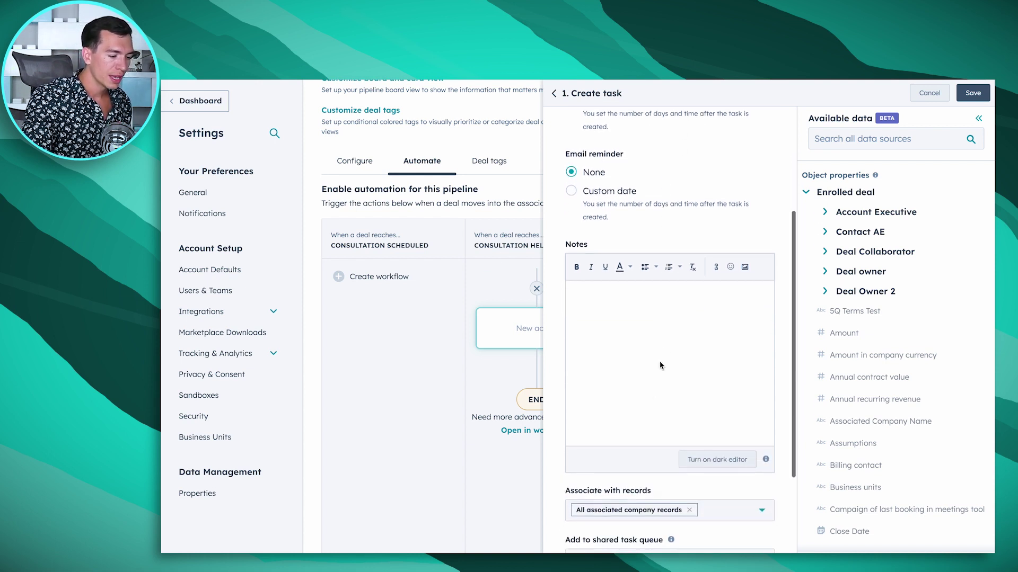
scroll(662, 354, down, 3)
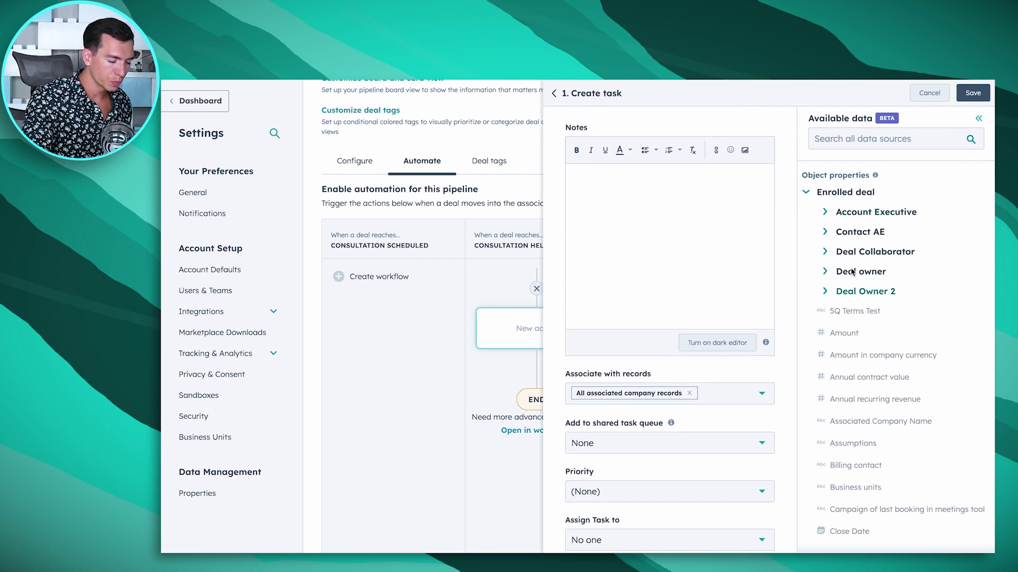
scroll(650, 274, down, 3)
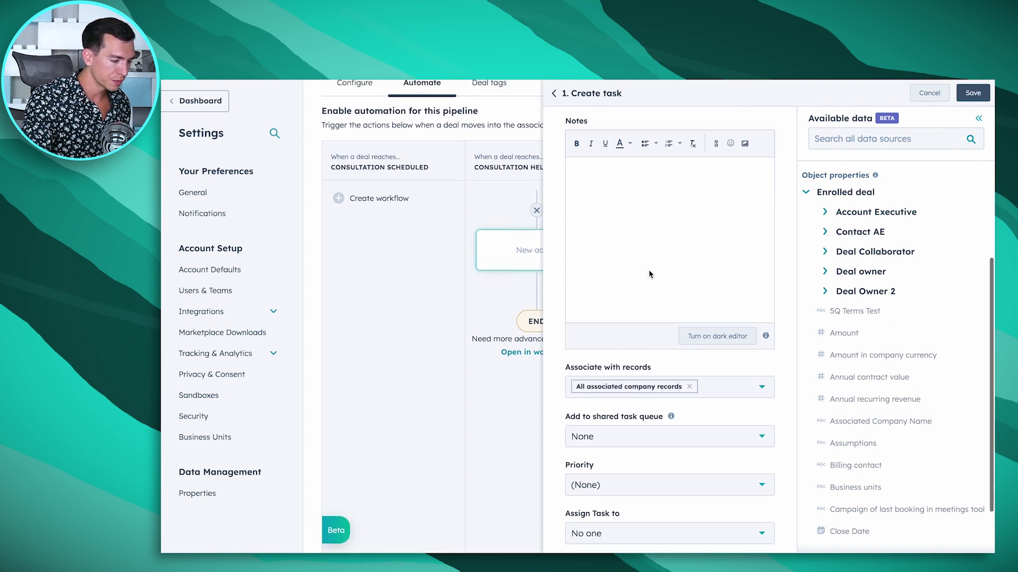
scroll(650, 274, up, 2)
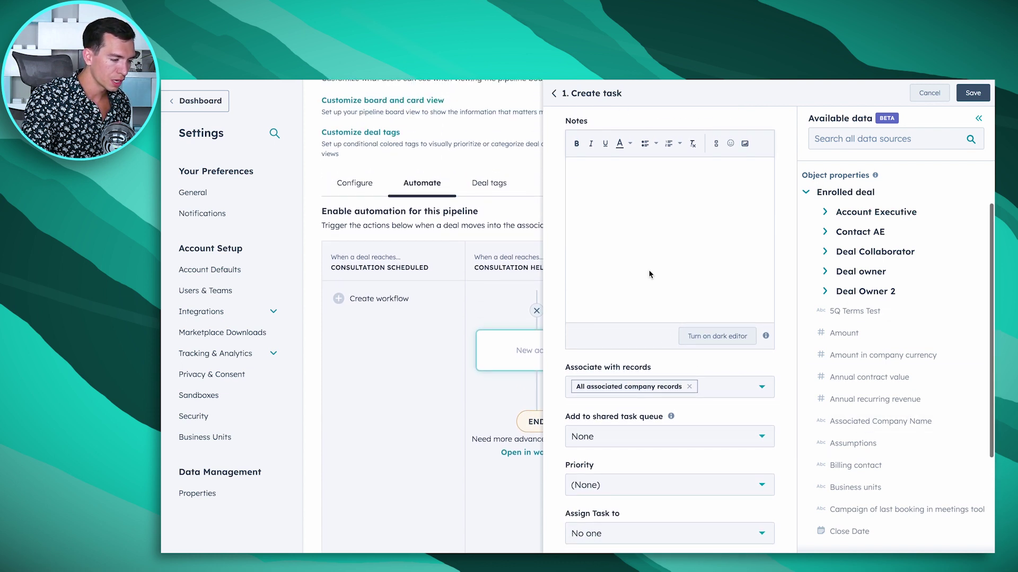
click(980, 94)
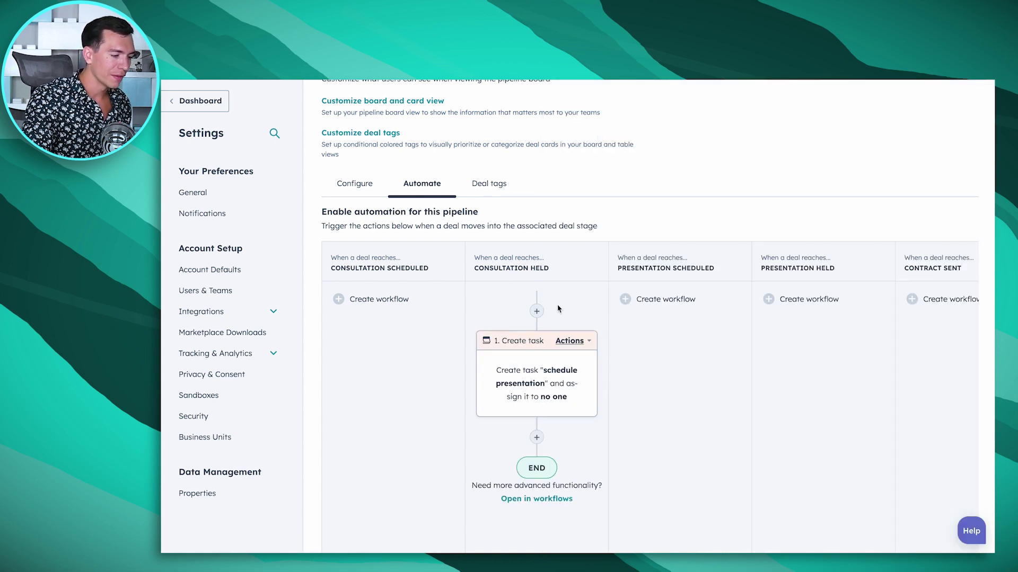